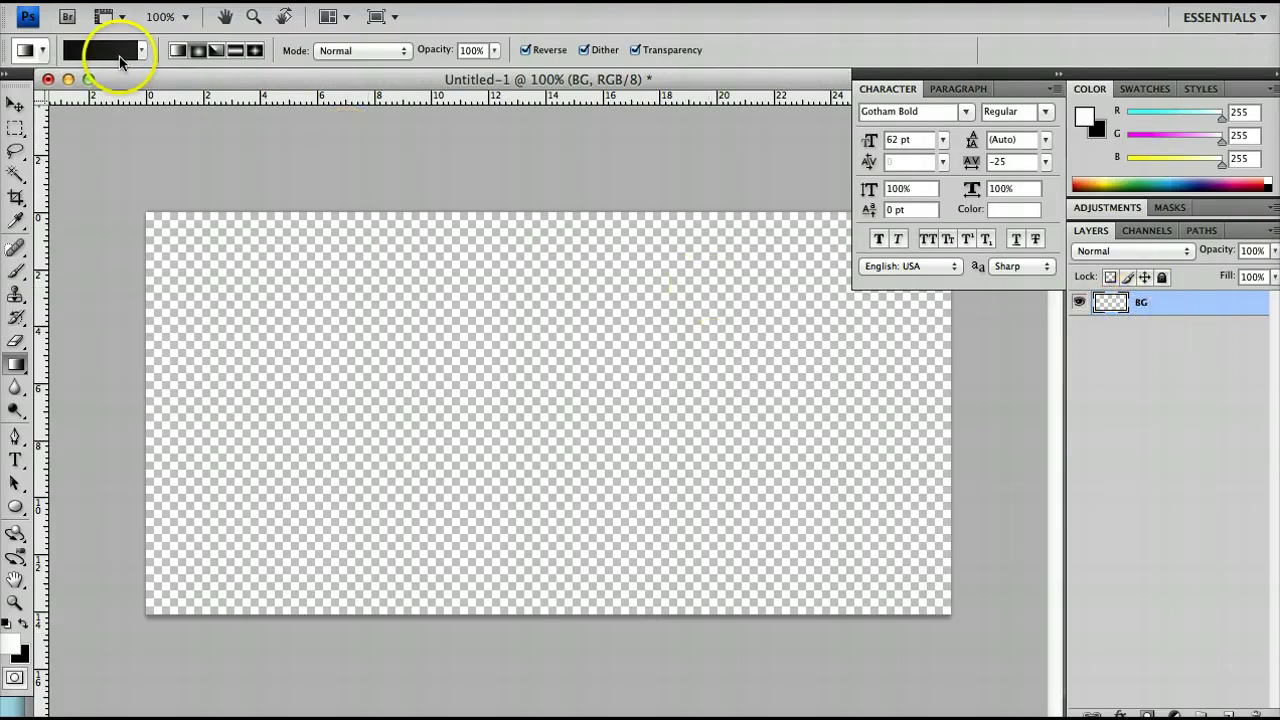
Fill the BG layer with a dark radial gradient drawn from the canvas centre outward
click(119, 61)
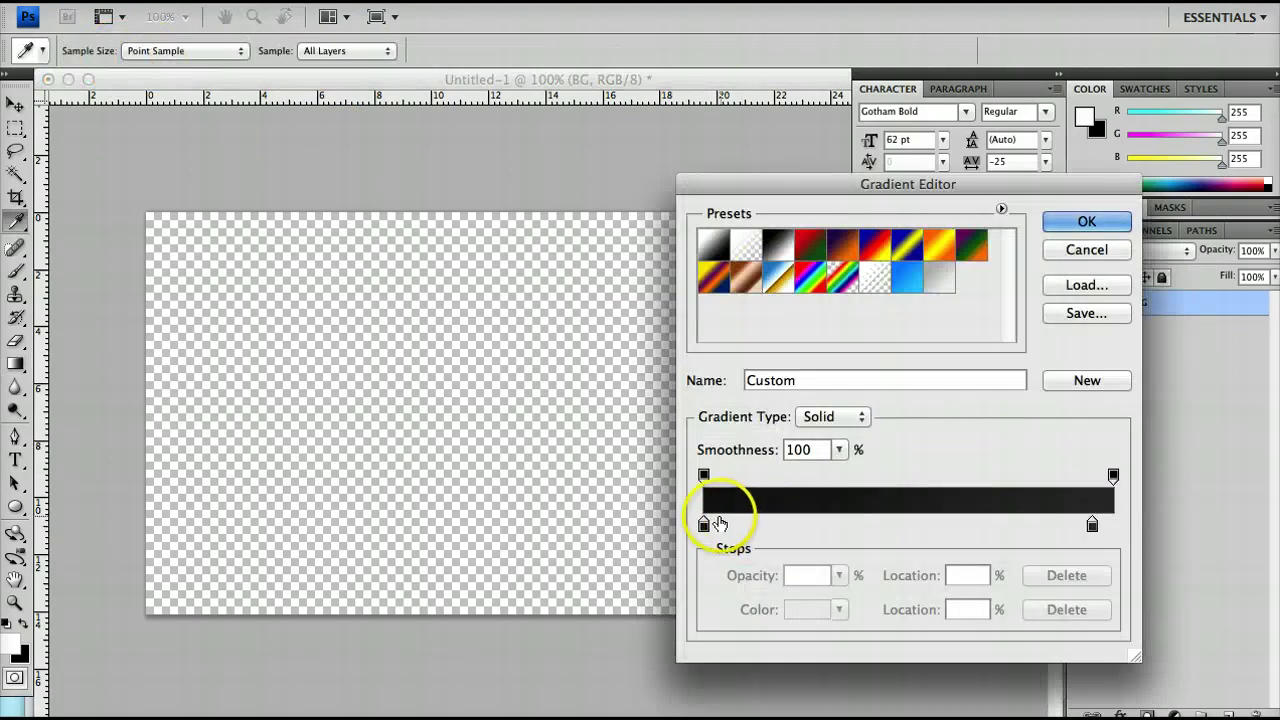
click(1089, 227)
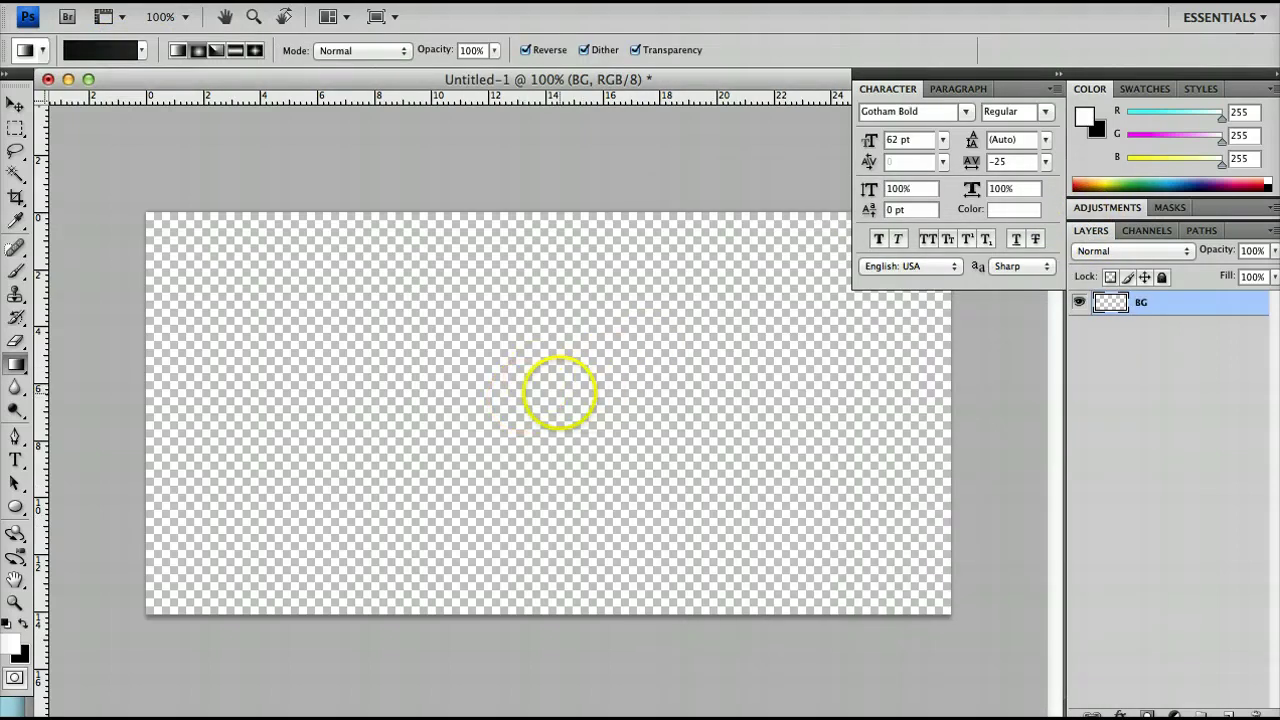
drag(557, 394, 975, 190)
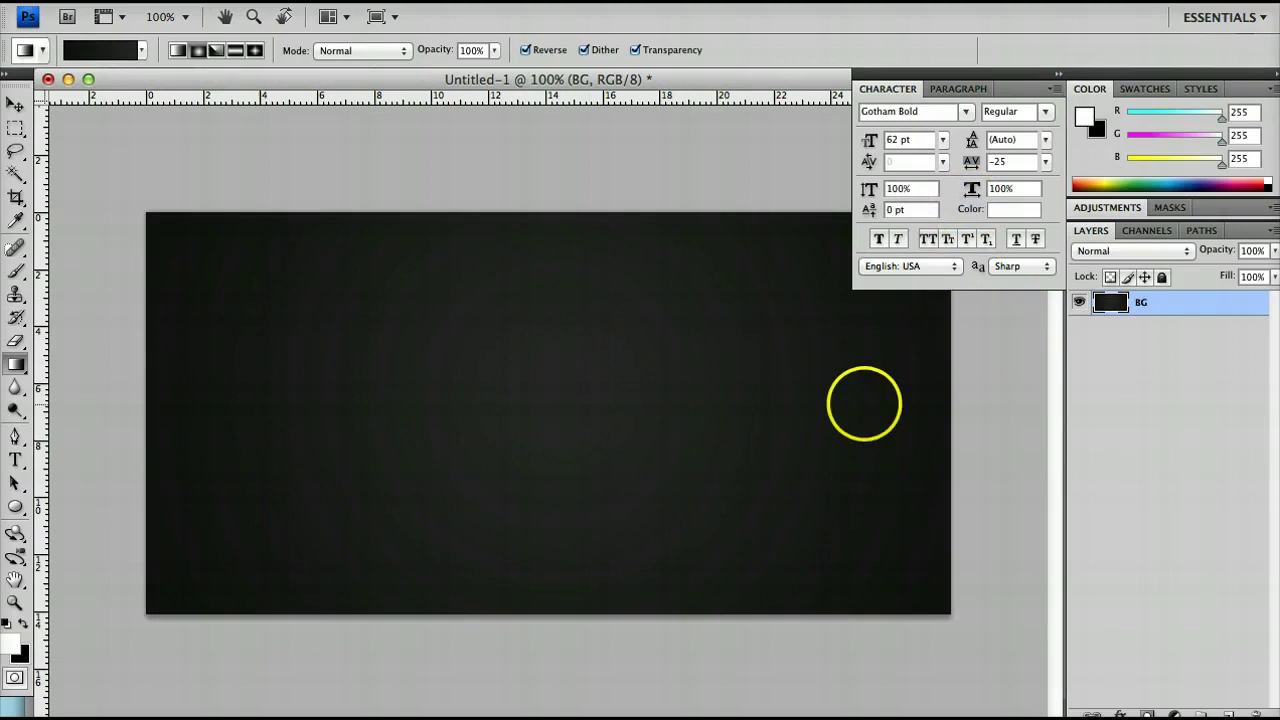
Add a new layer above BG and name it Noise
click(1152, 408)
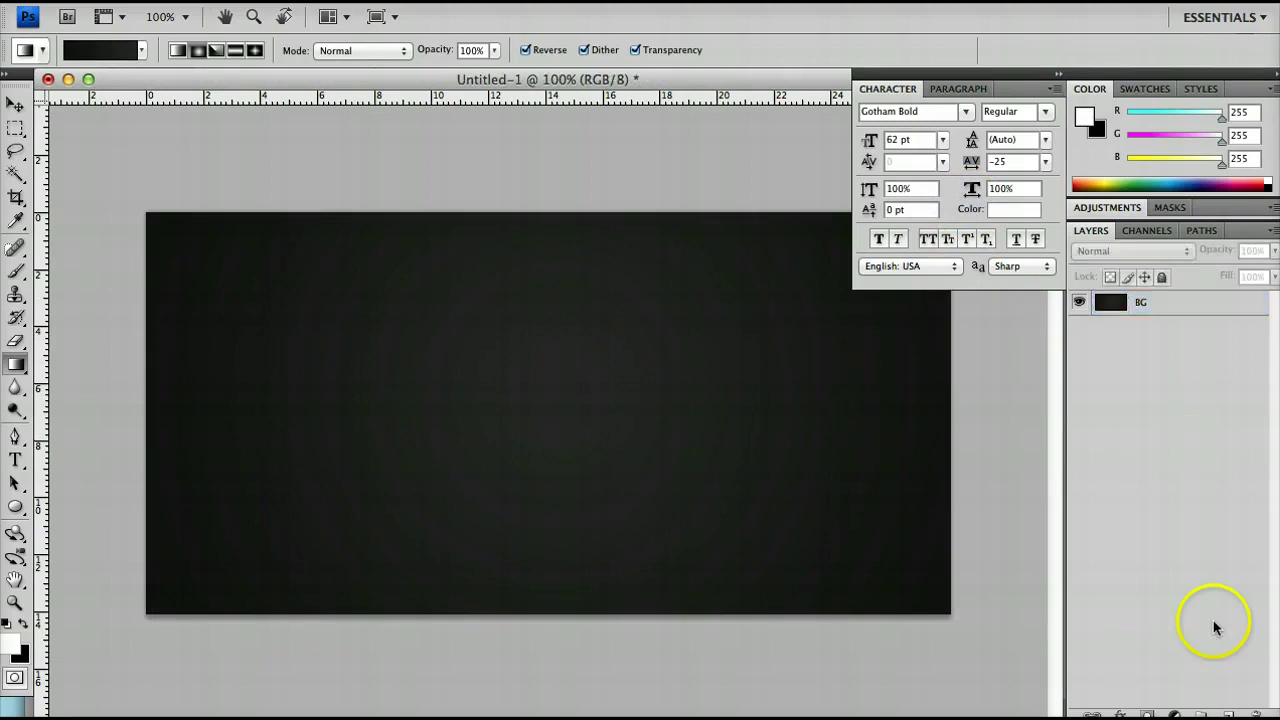
click(1232, 714)
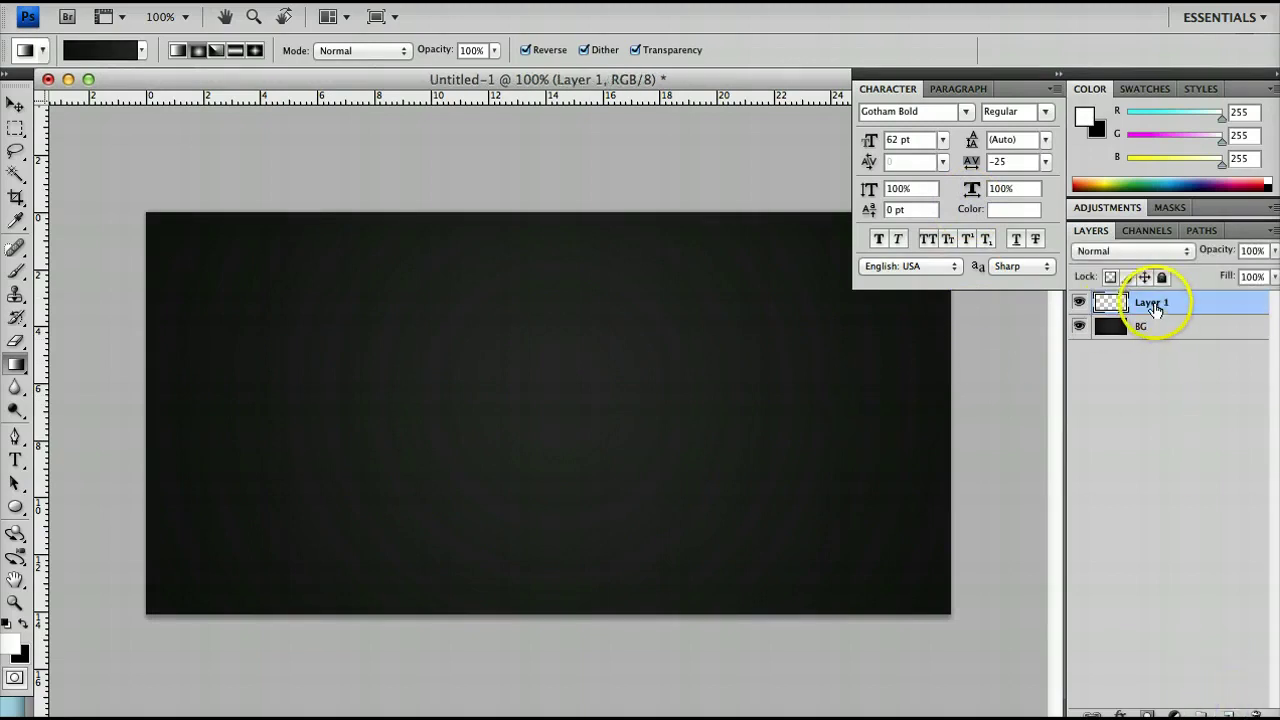
double_click(1152, 304)
text(Boise)
key(Return)
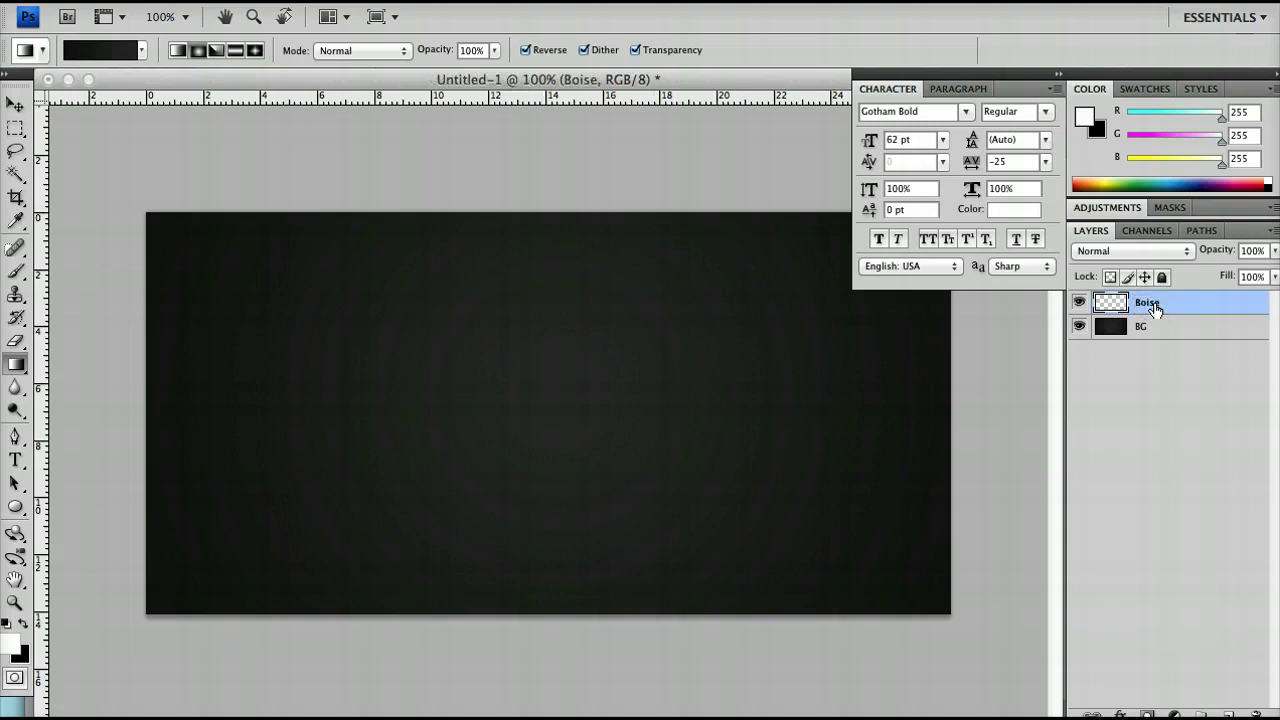
double_click(1152, 303)
text(Noise)
key(Return)
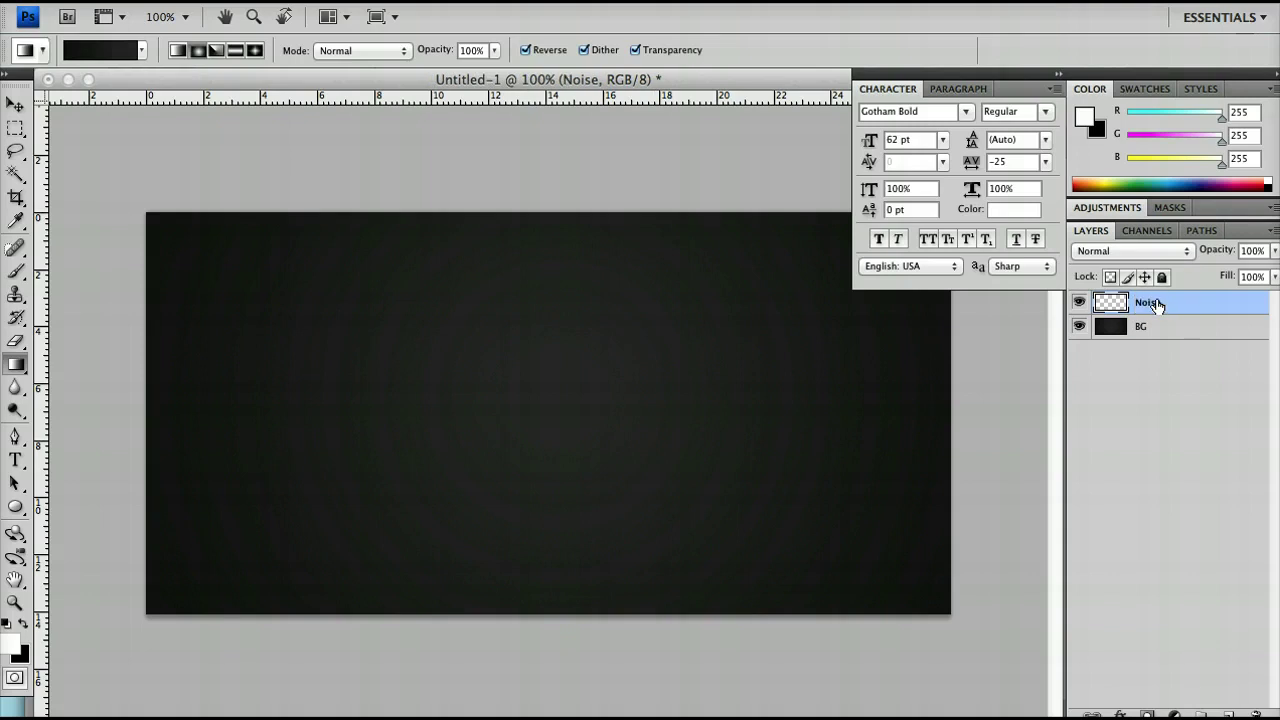
Pick dark blue (#12458c) and fill the Noise layer with it
click(14, 649)
drag(1080, 520, 1020, 494)
click(1265, 367)
key(g)
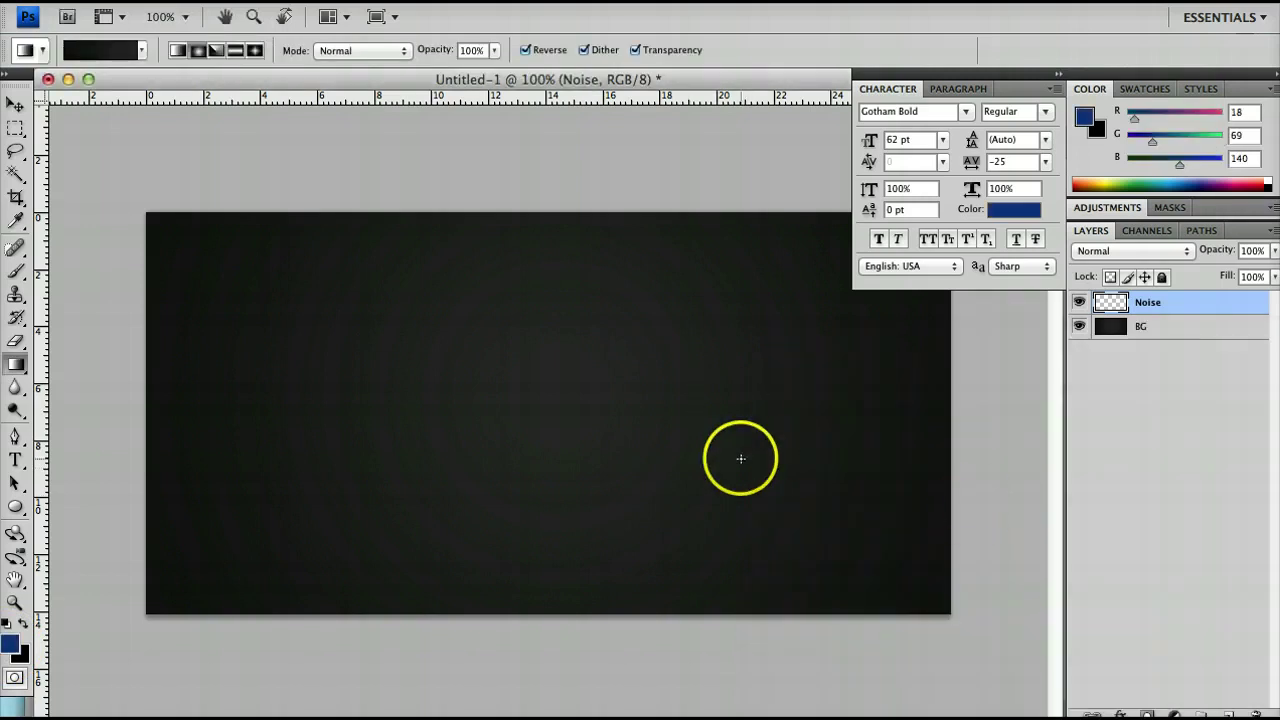
click(12, 645)
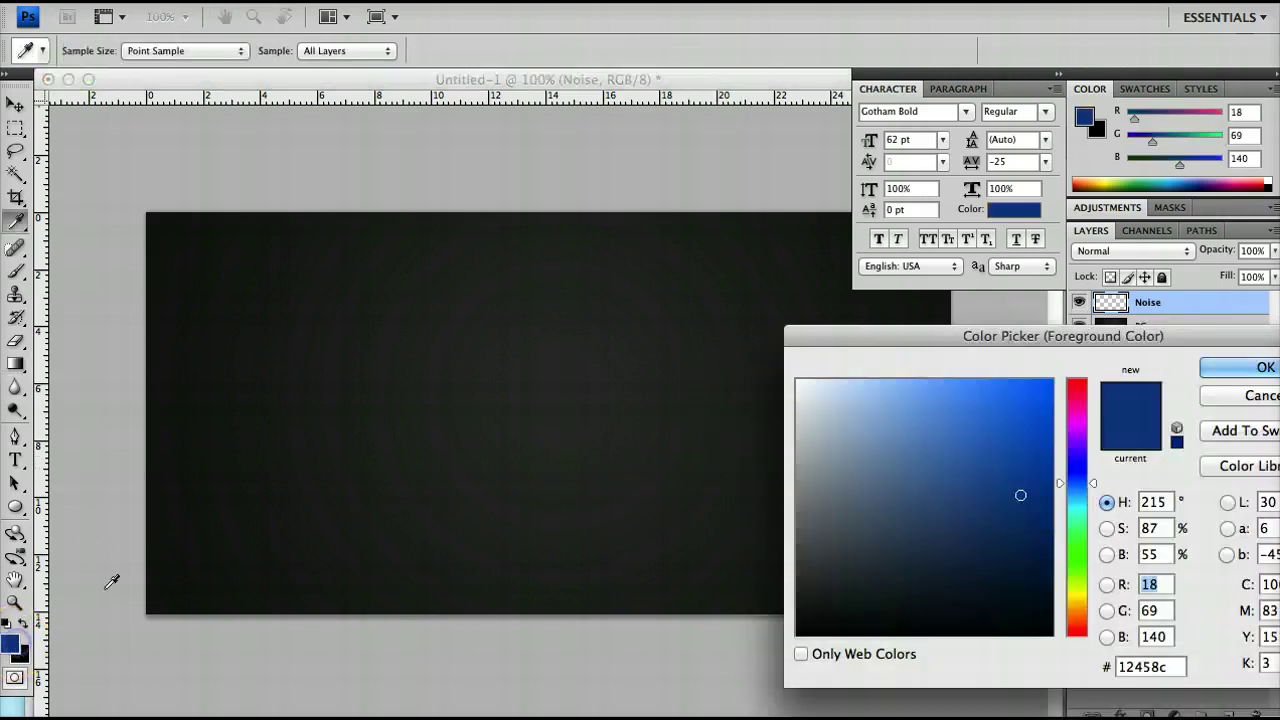
click(1214, 368)
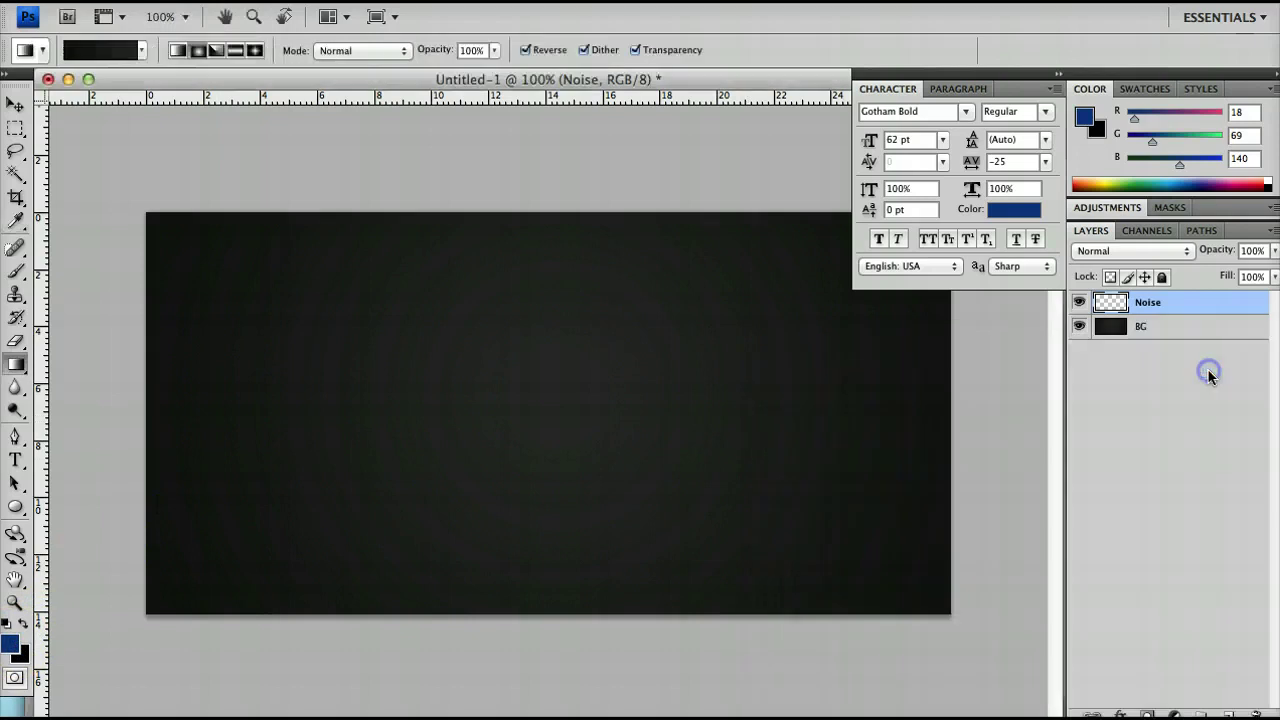
click(24, 624)
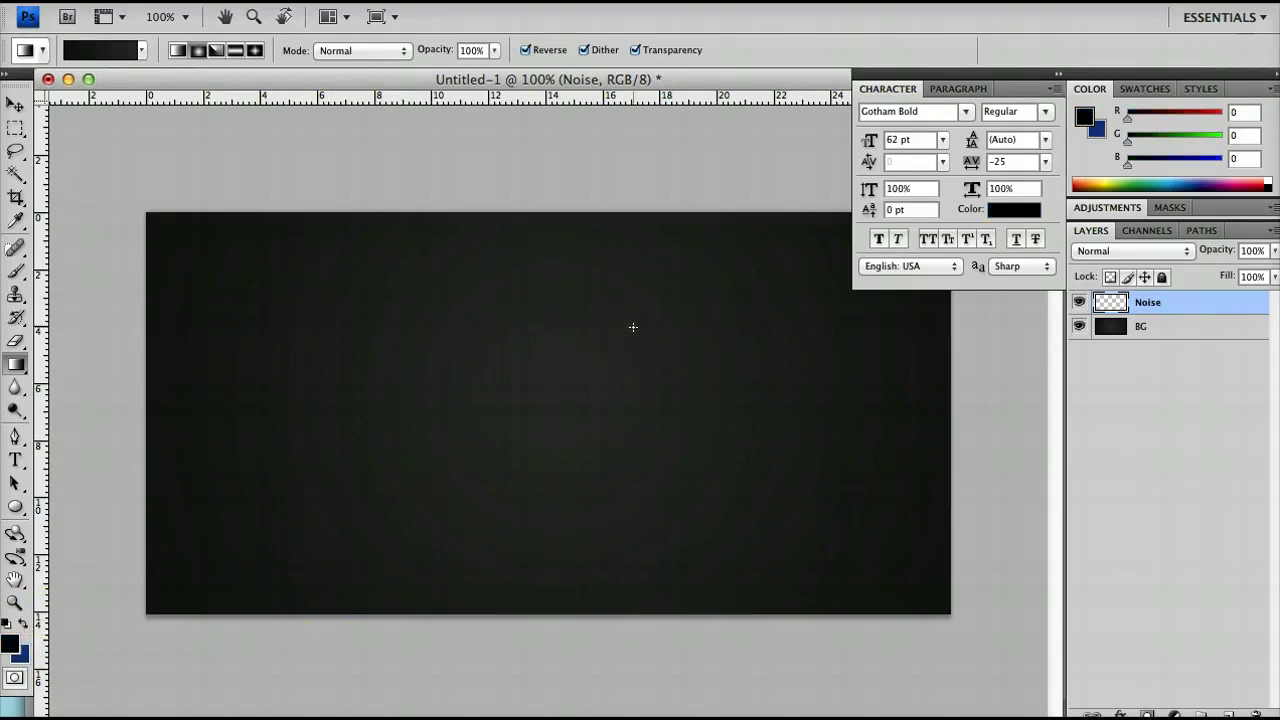
key(super+BackSpace)
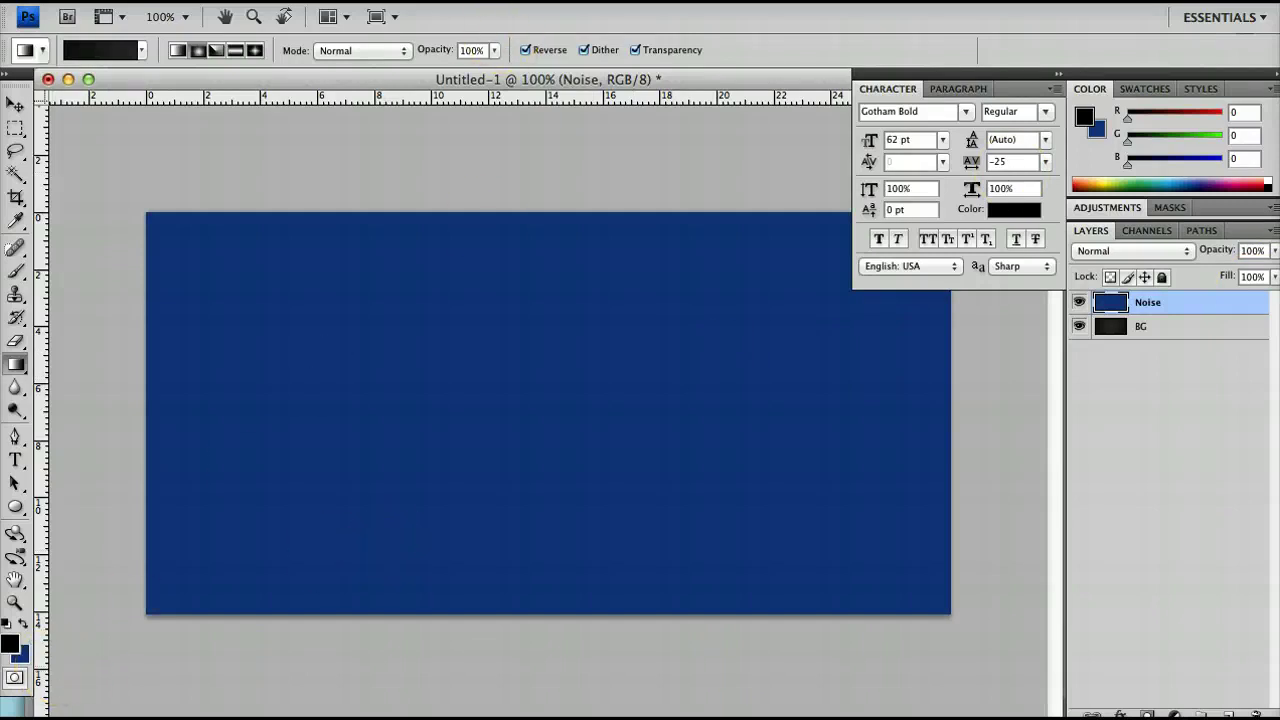
Apply 3% uniform monochromatic Add Noise to the Noise layer and set it to Soft Light
click(430, 2)
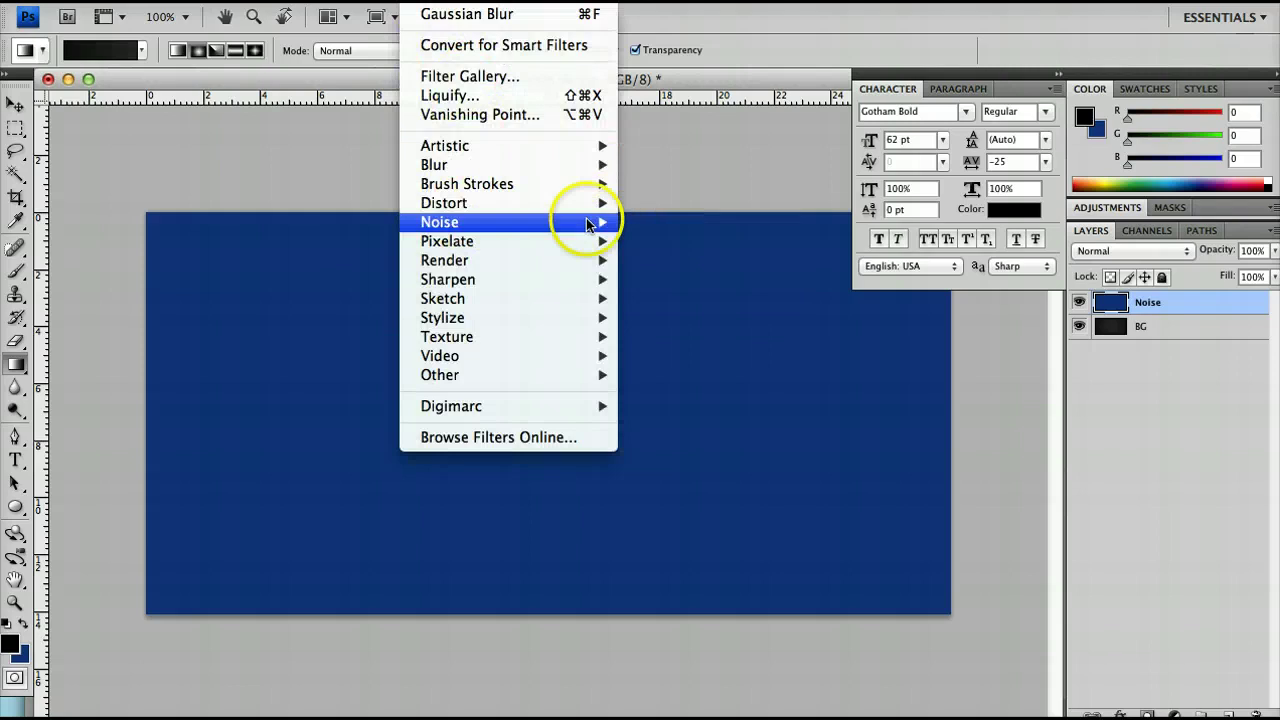
mouse_move(586, 218)
click(640, 219)
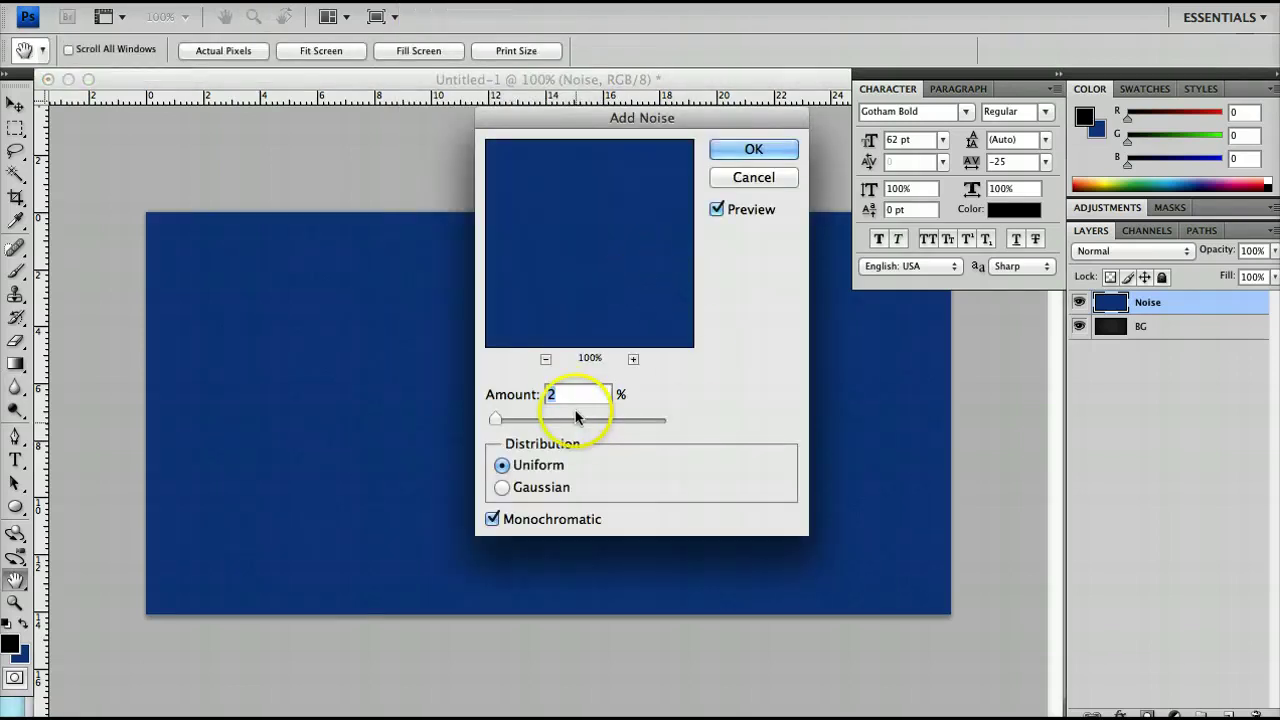
text(3)
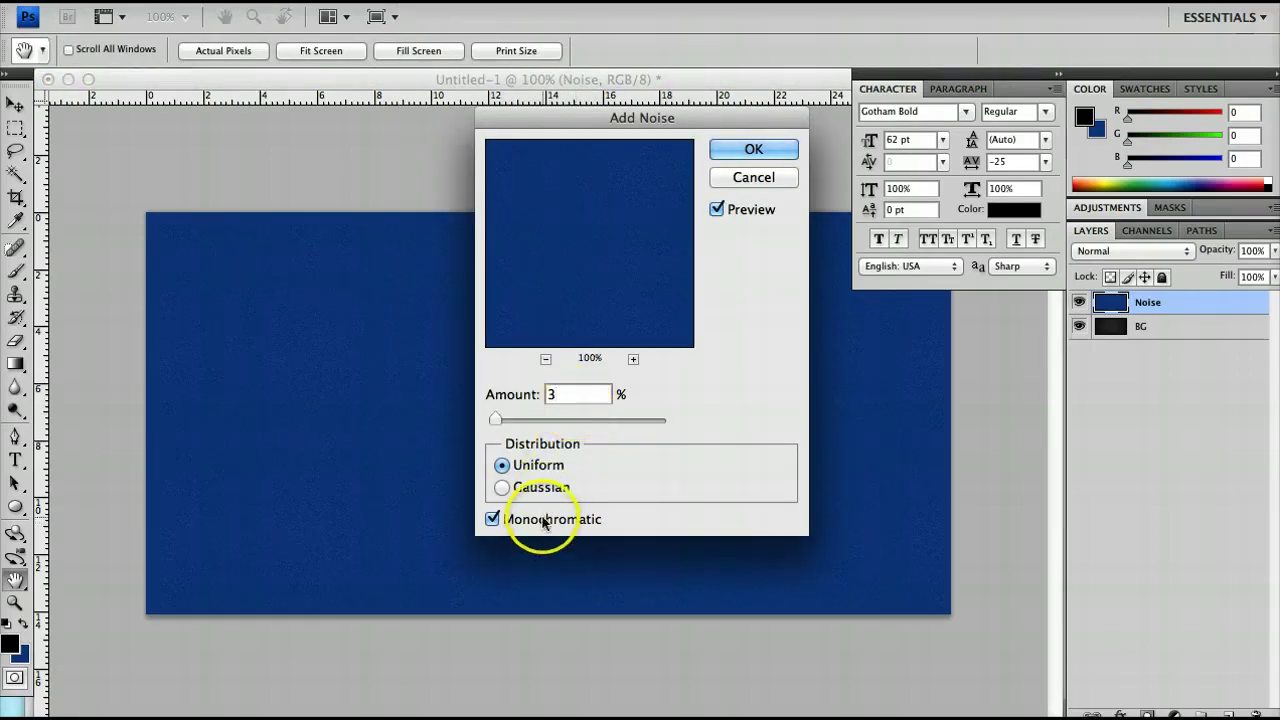
key(Return)
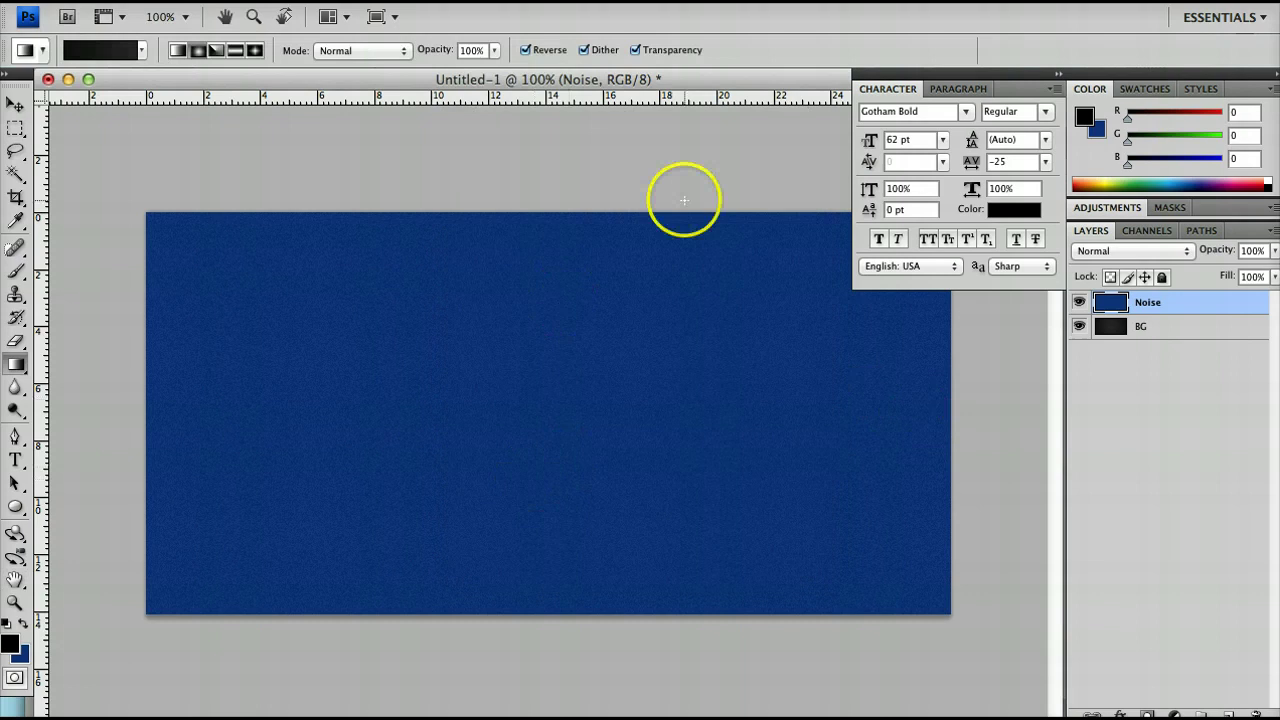
click(1094, 250)
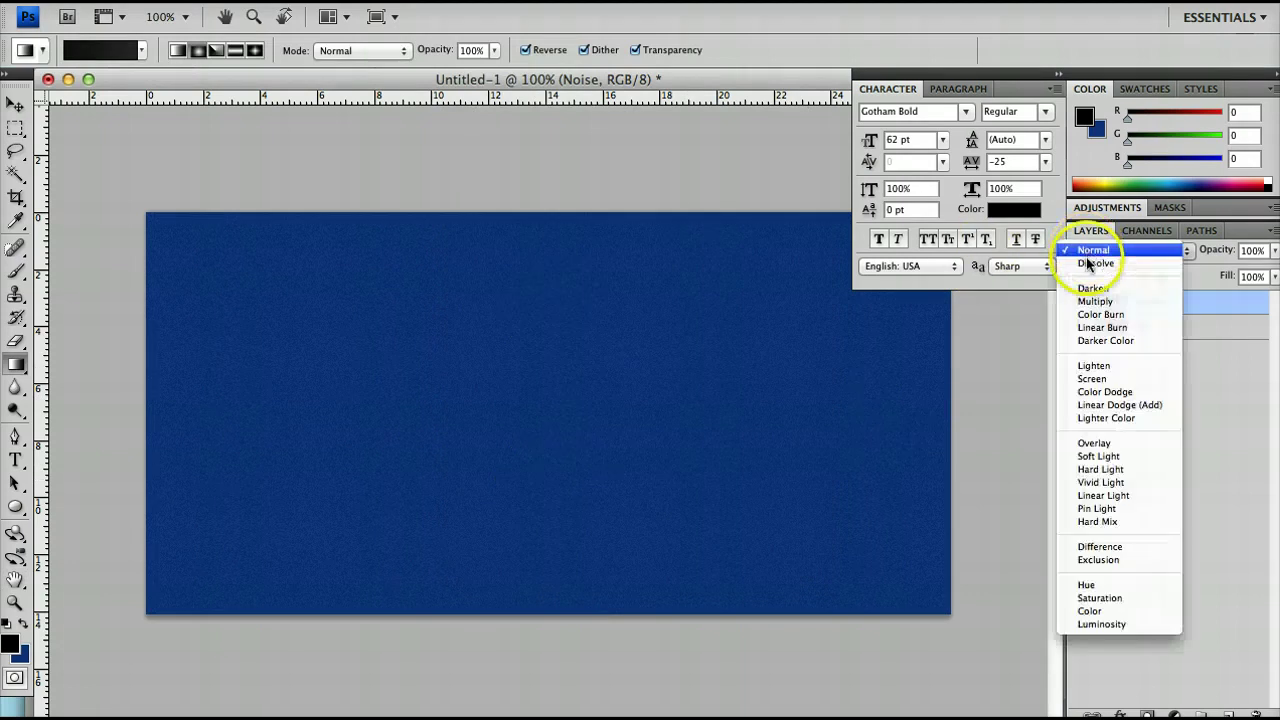
click(1110, 456)
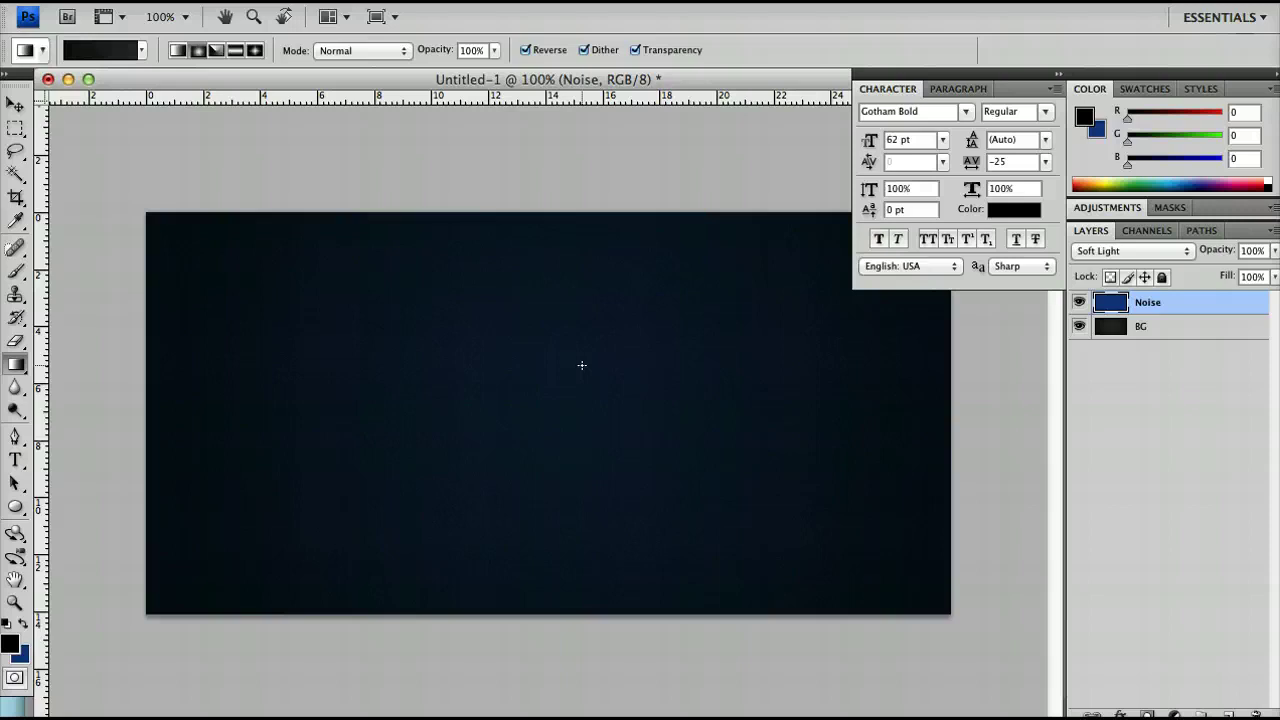
Add a new layer above Noise and name it Clouds
click(1226, 713)
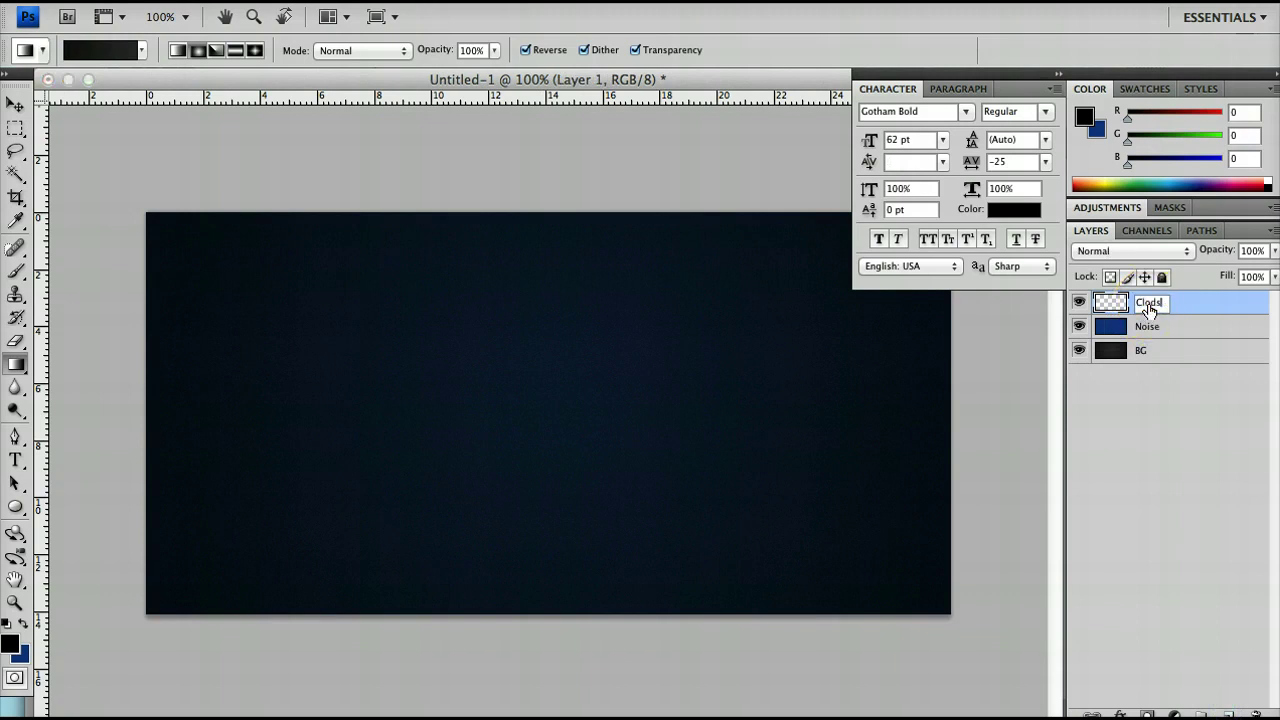
key(Return)
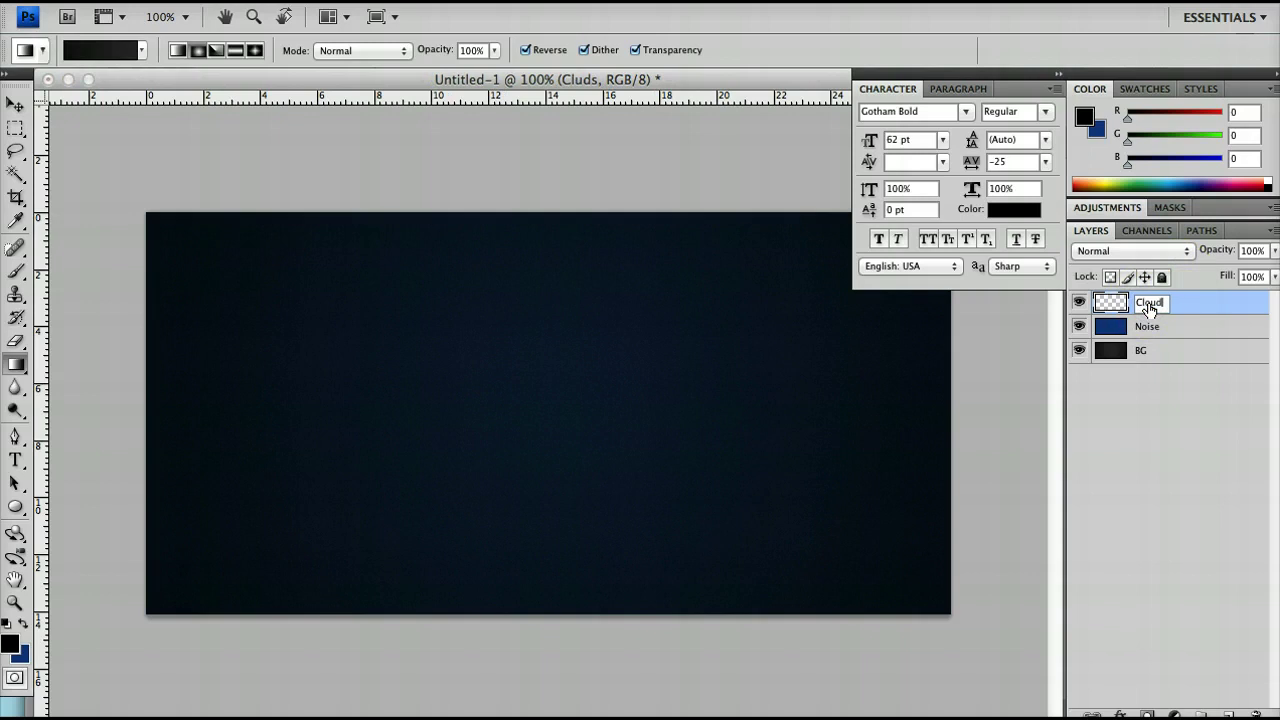
text(o)
key(Return)
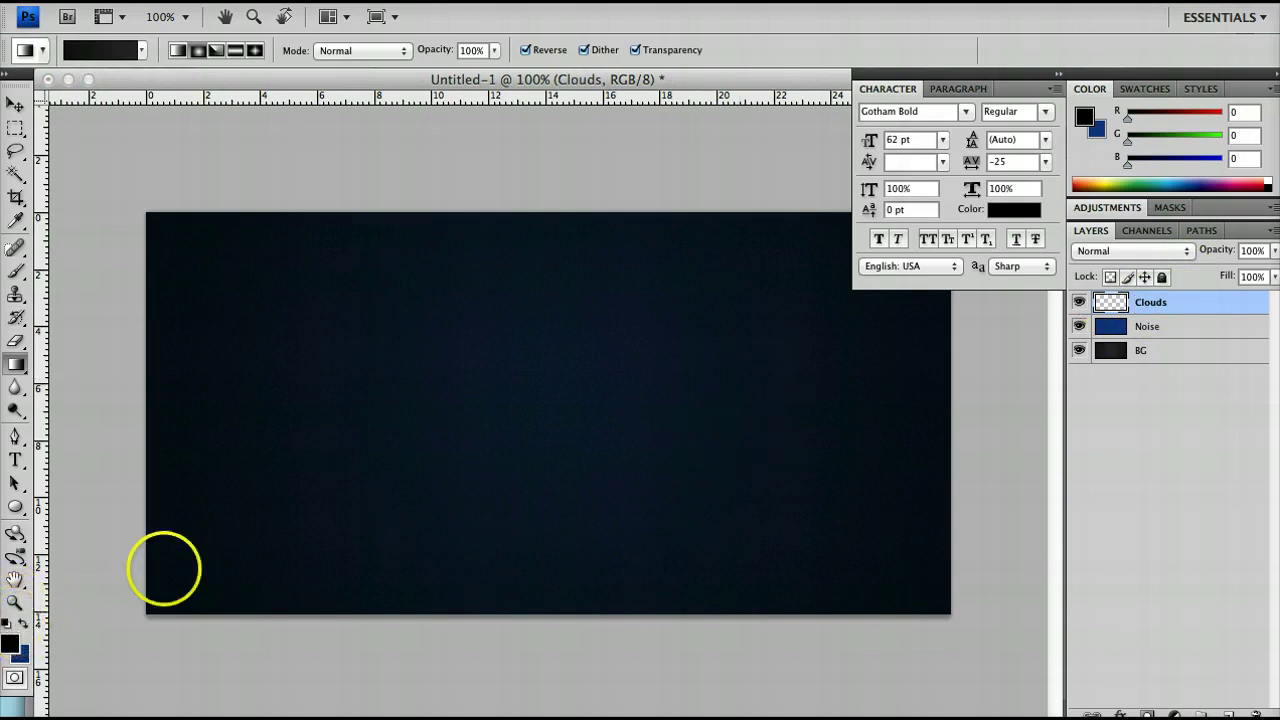
Reset to default colours and fill the Clouds layer with solid black
key(d)
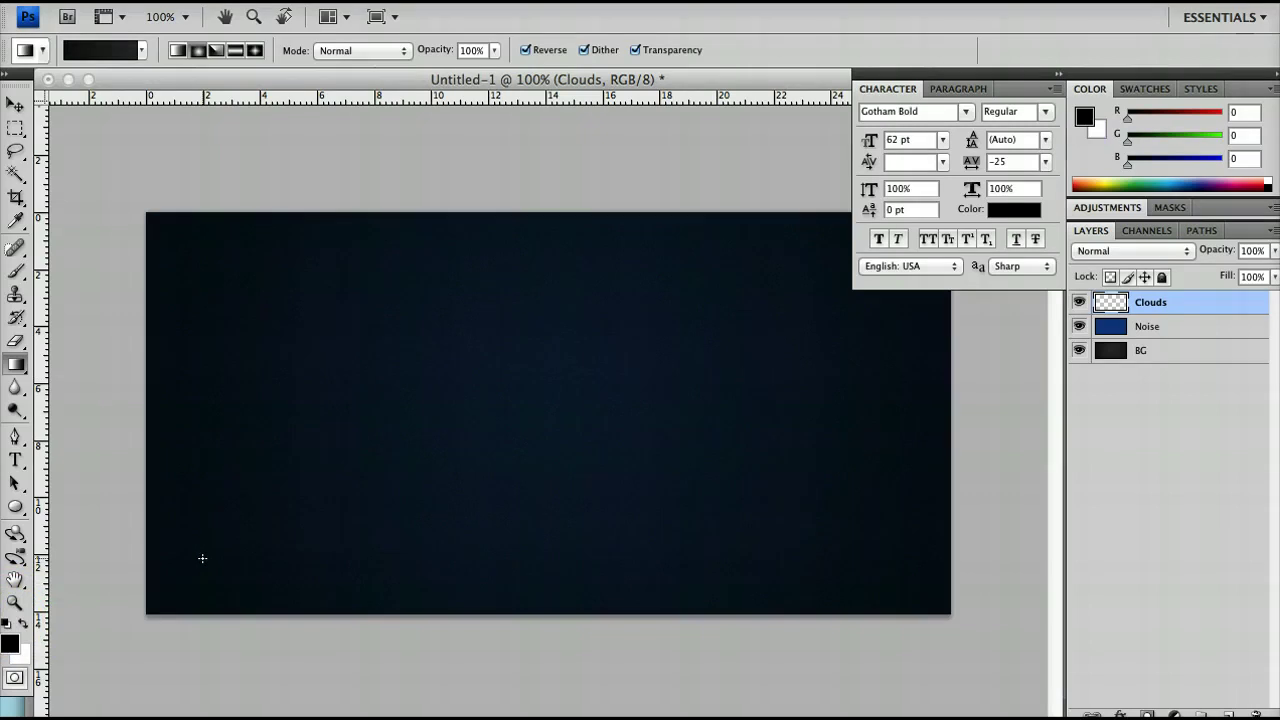
key(x)
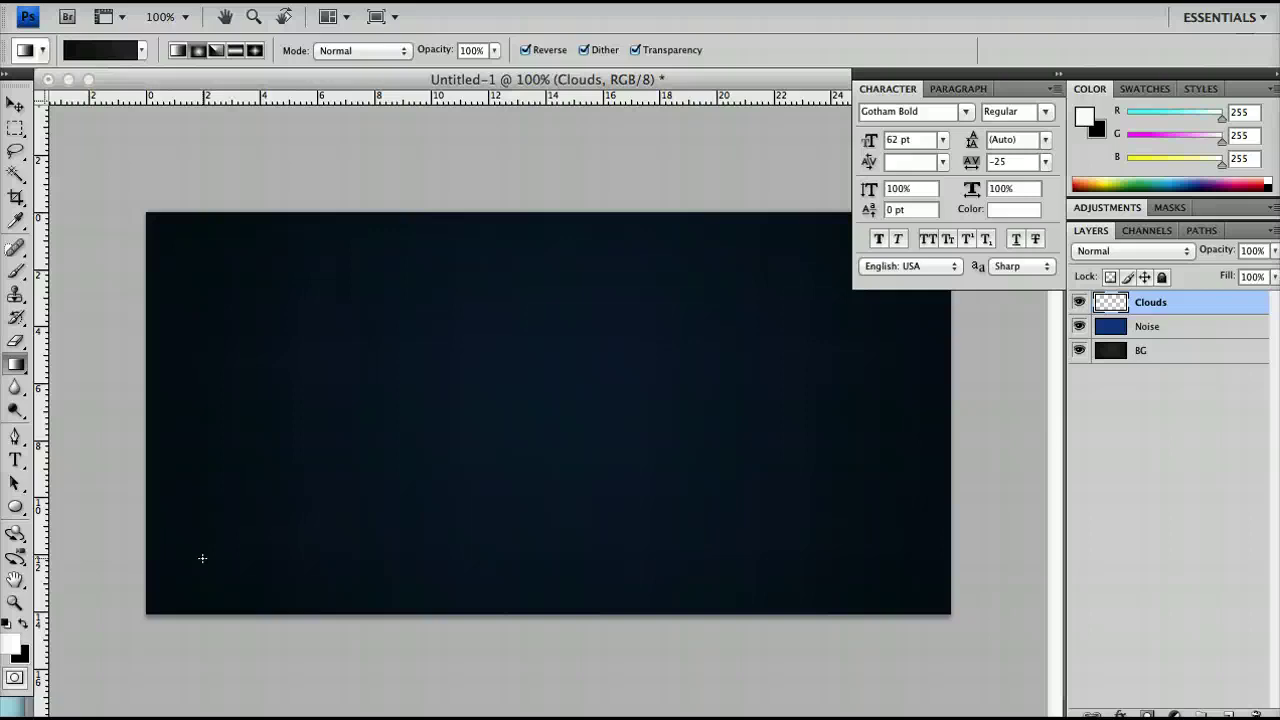
key(ctrl+BackSpace)
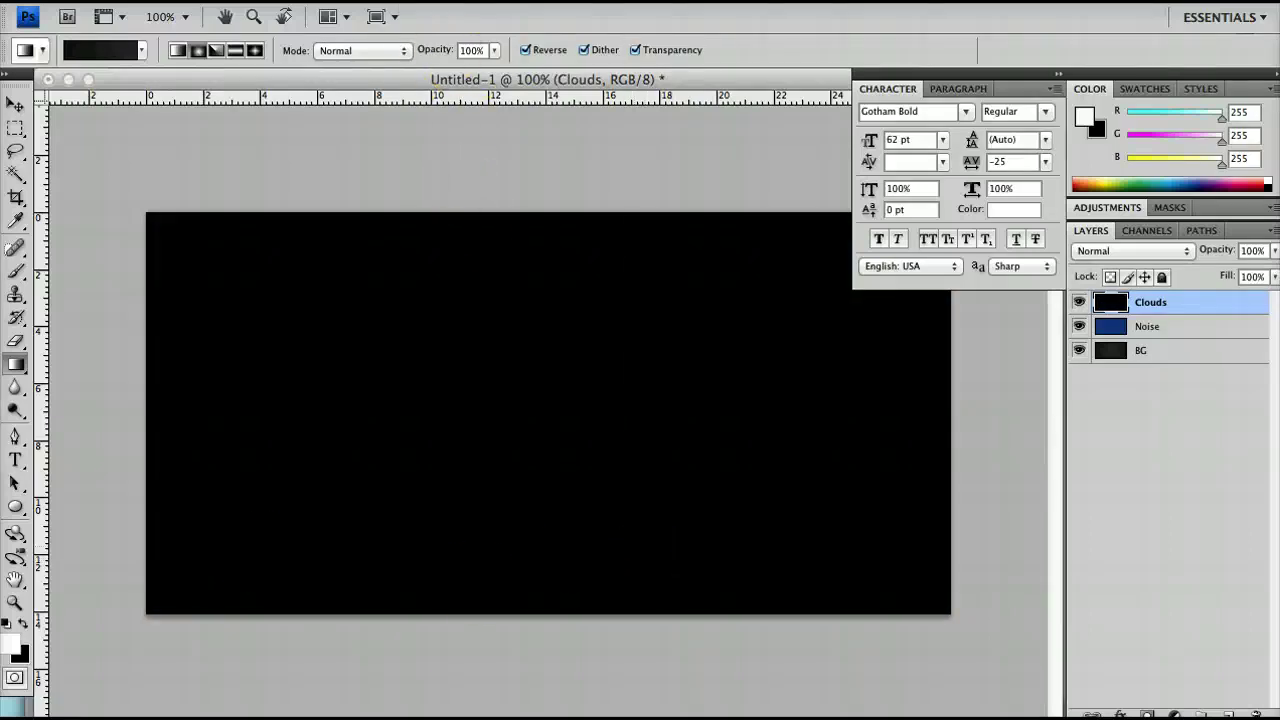
Render grey clouds across the Clouds layer
click(437, 1)
mouse_move(514, 262)
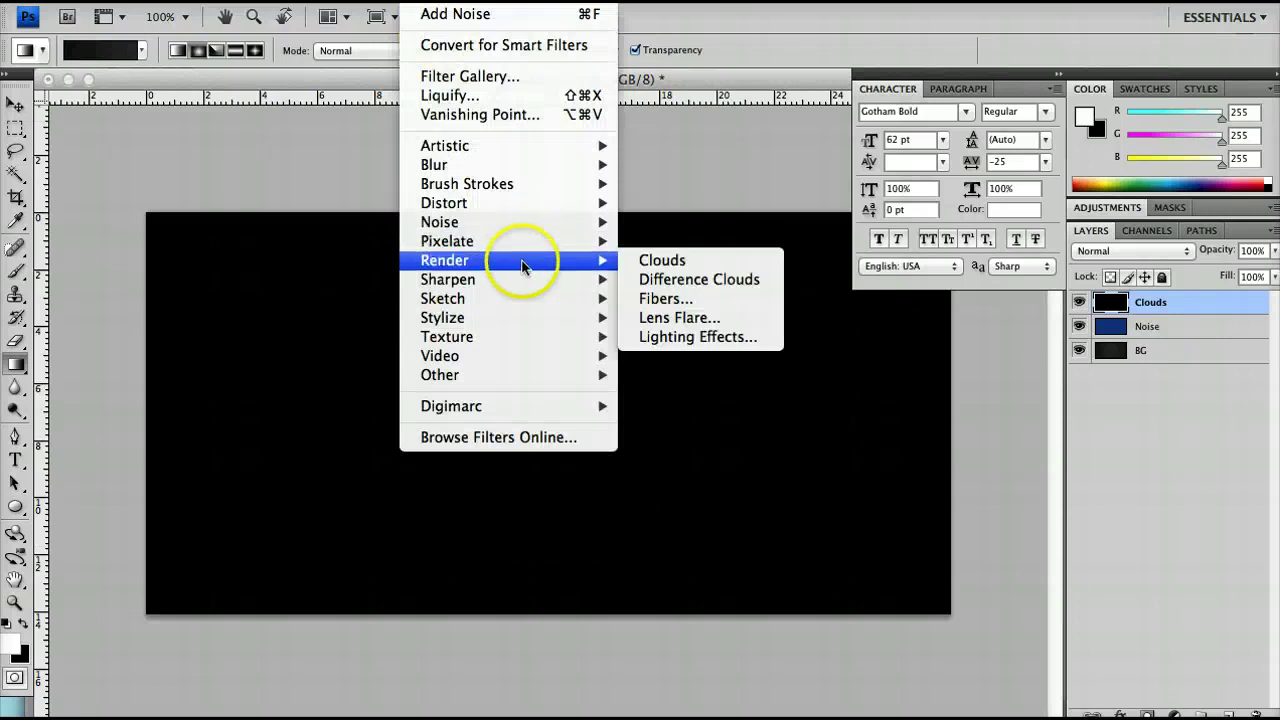
click(665, 264)
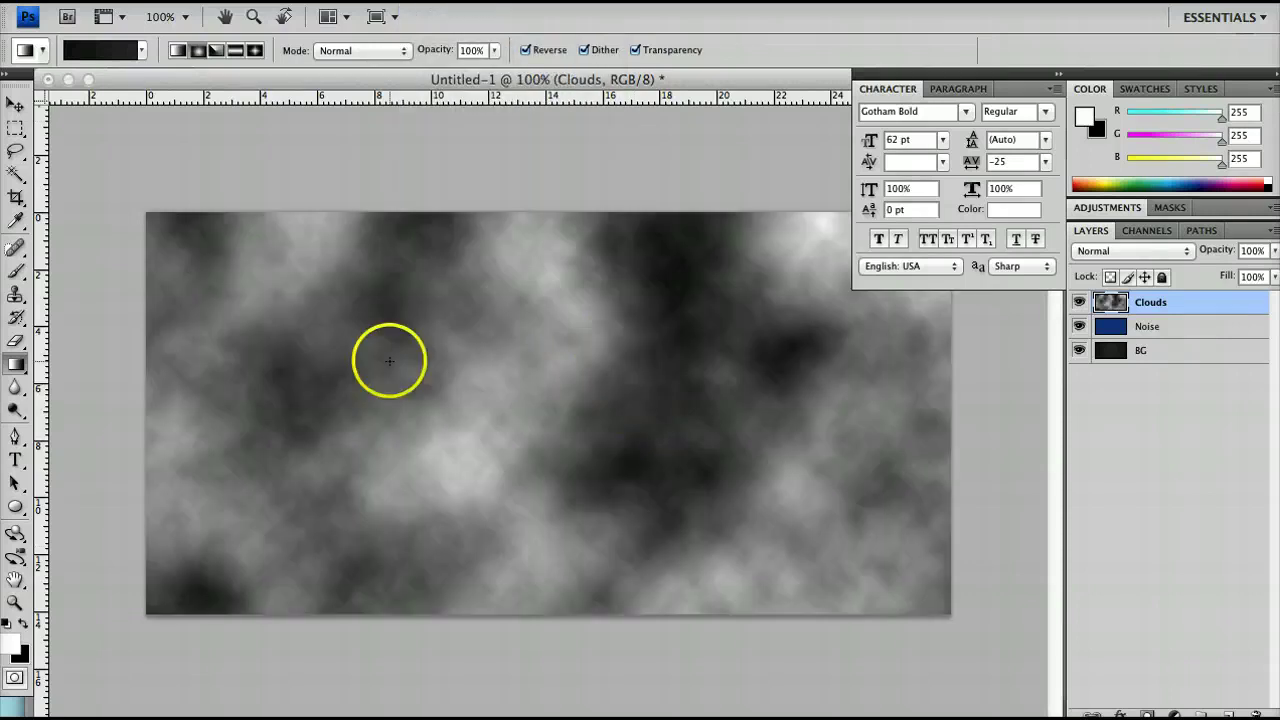
Blend the Clouds layer in Overlay mode at a low opacity
click(1118, 262)
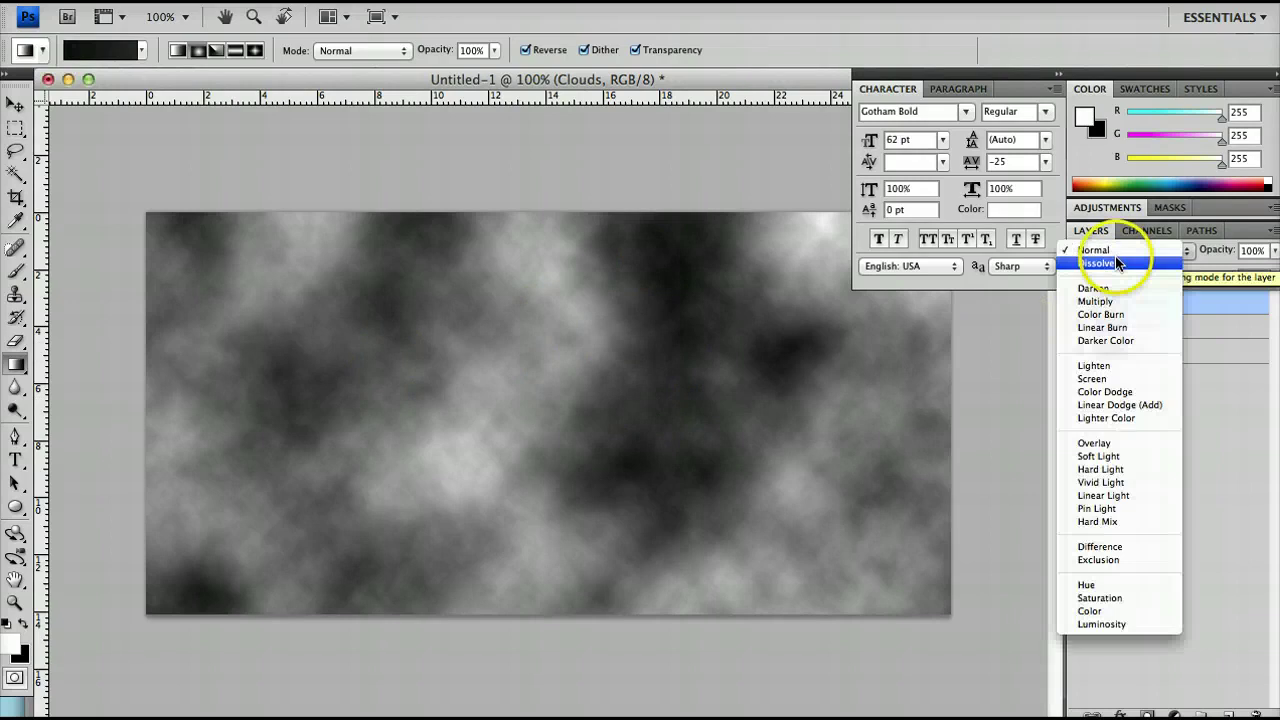
click(1144, 443)
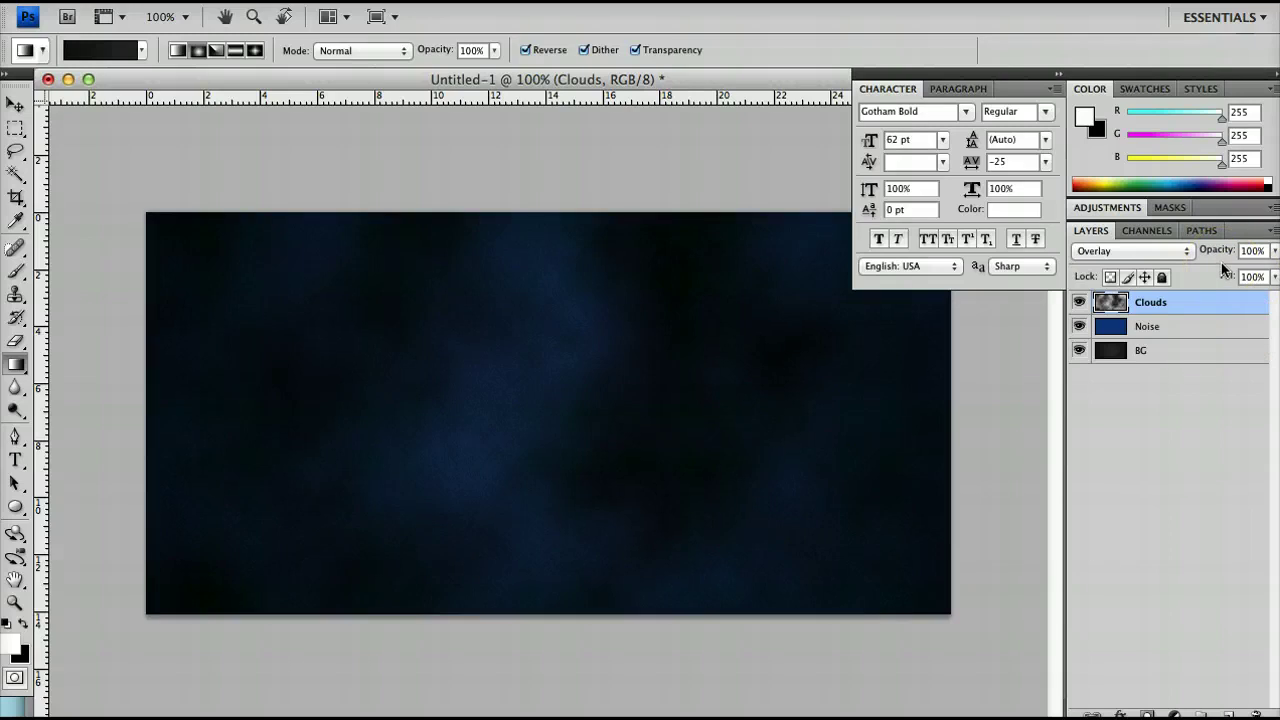
click(1252, 249)
text(10)
key(Return)
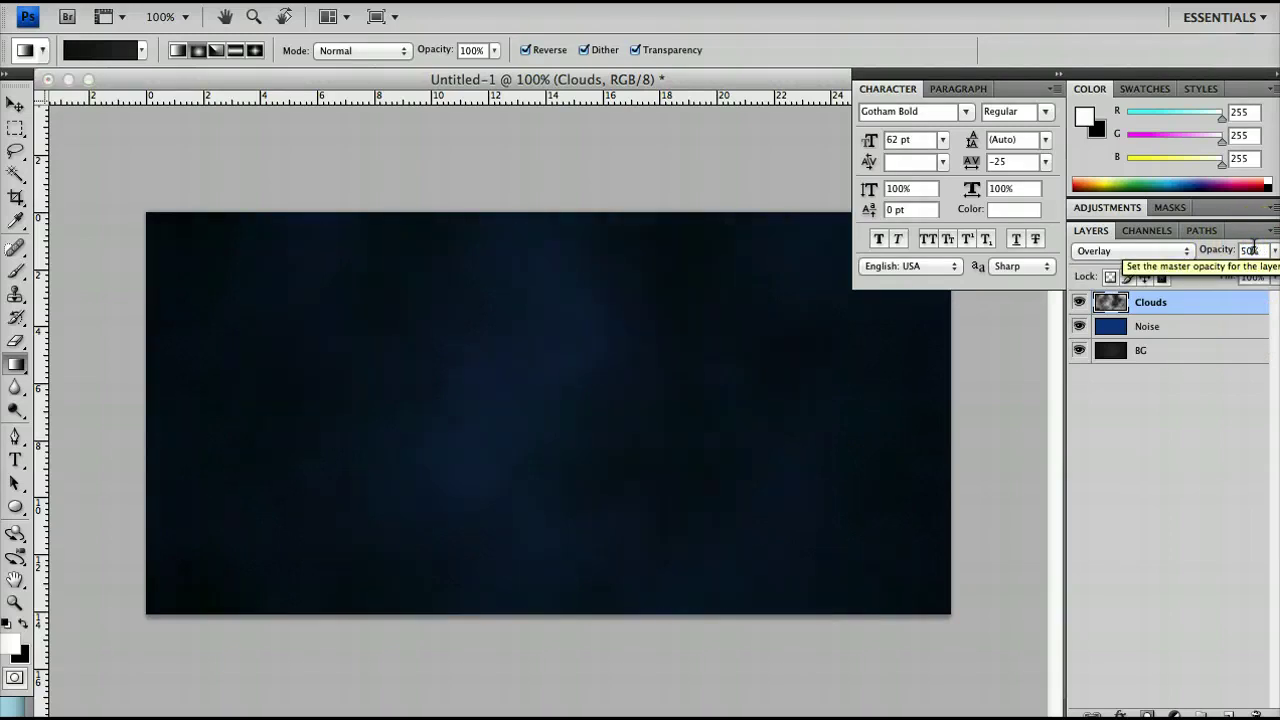
click(1202, 465)
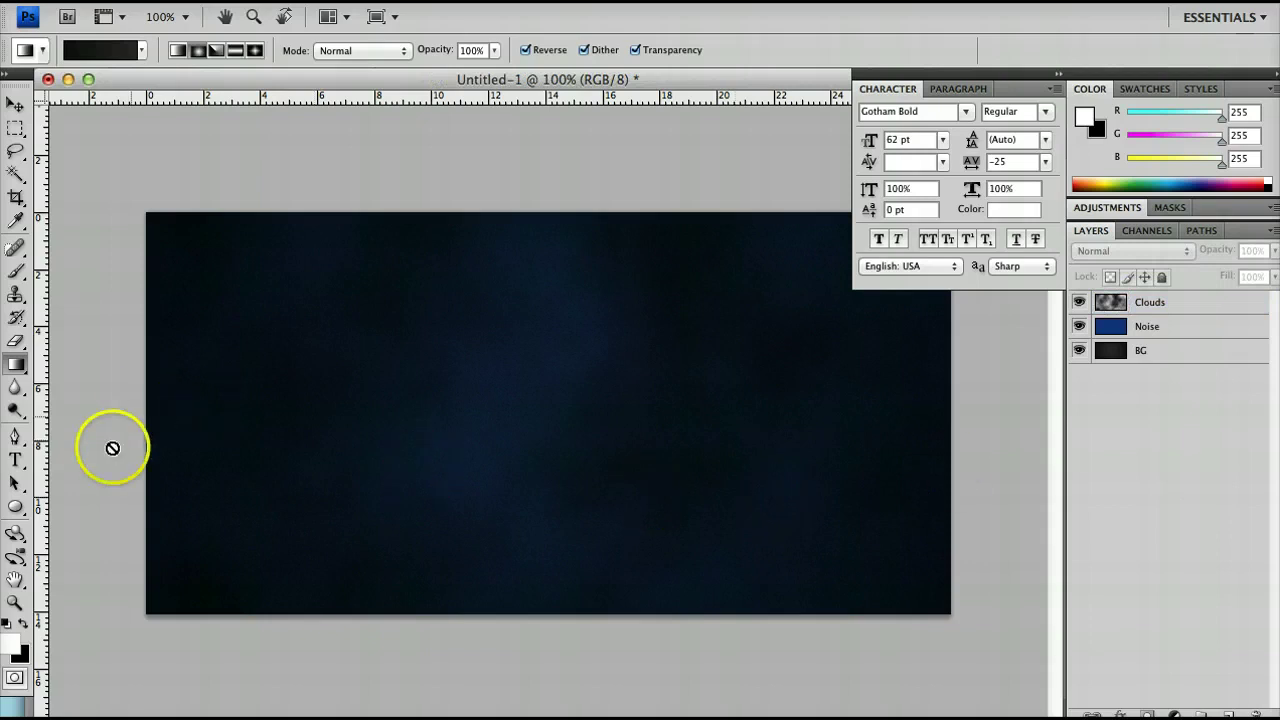
Type COOL TITLE in light grey (f2f2f2) Gotham Bold near the canvas centre
click(16, 460)
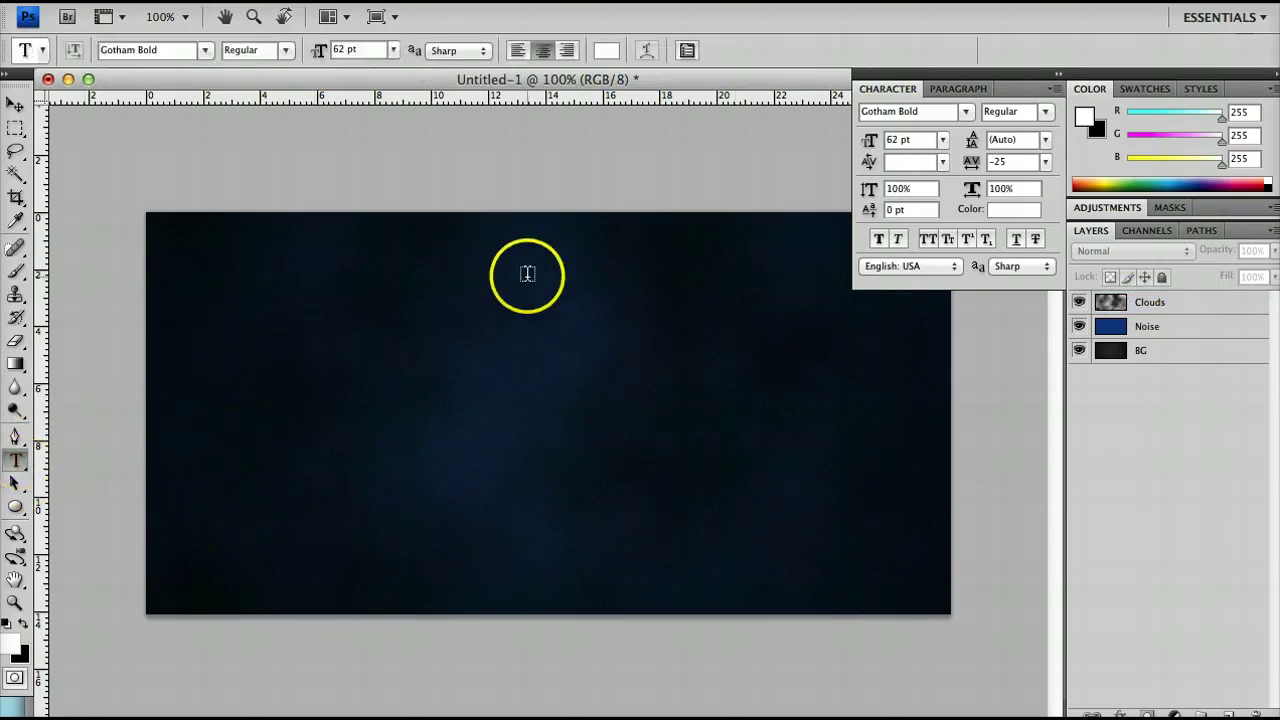
click(607, 51)
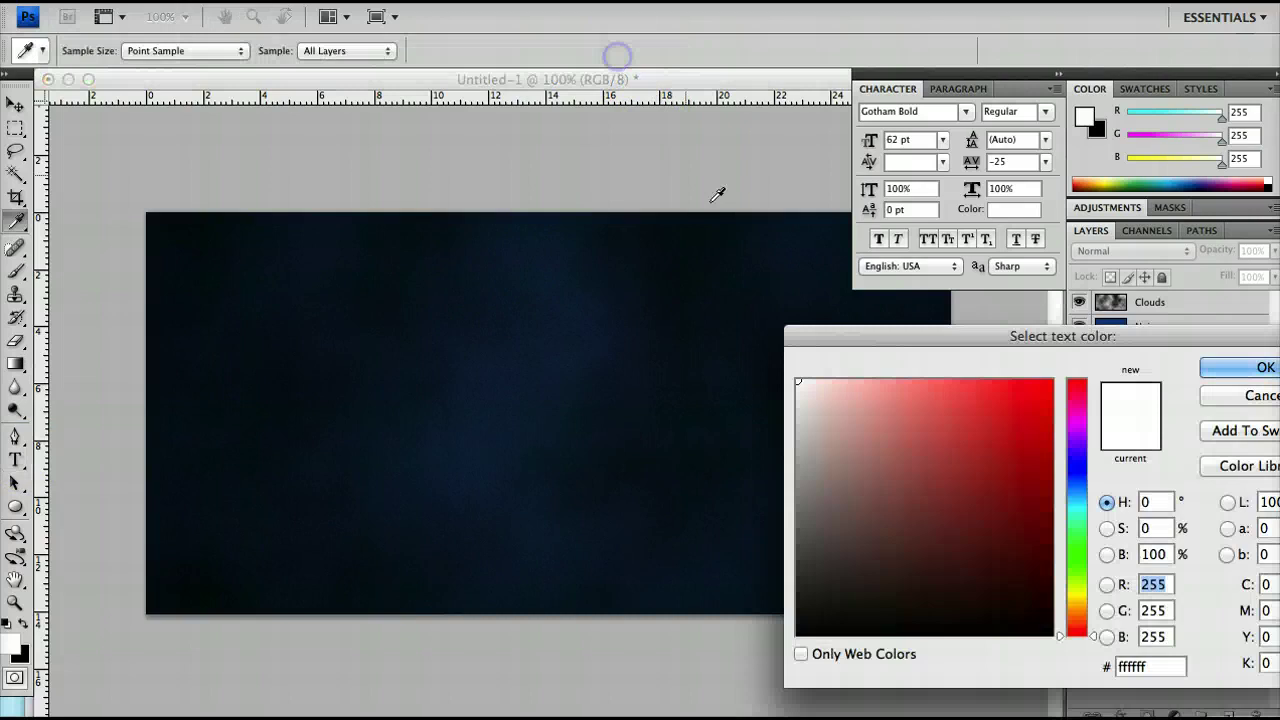
drag(866, 494, 749, 391)
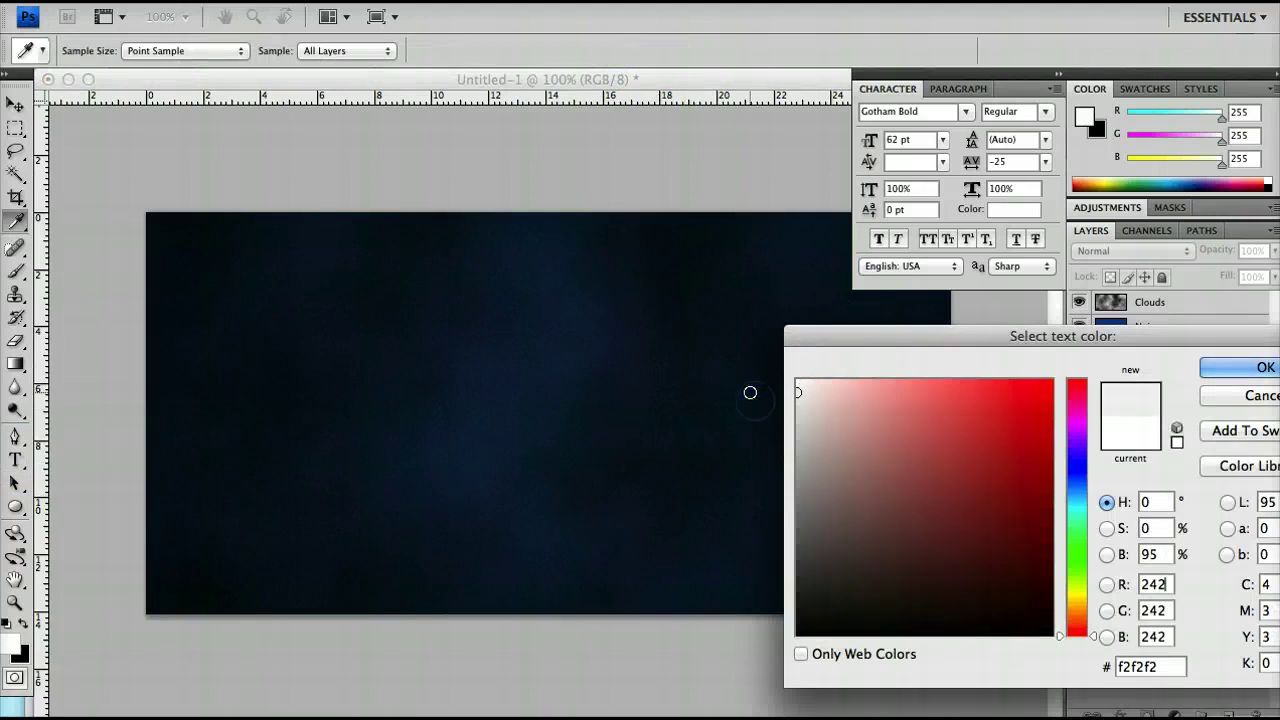
key(Return)
click(534, 410)
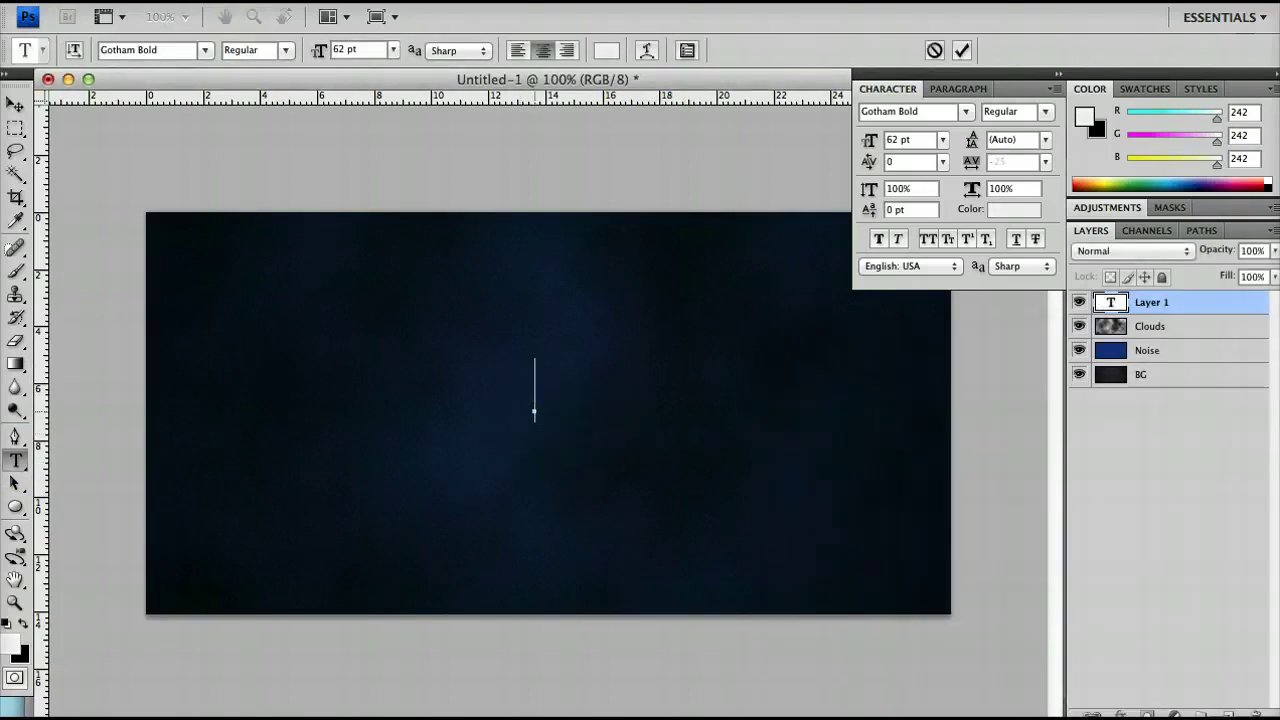
text(COOL TT)
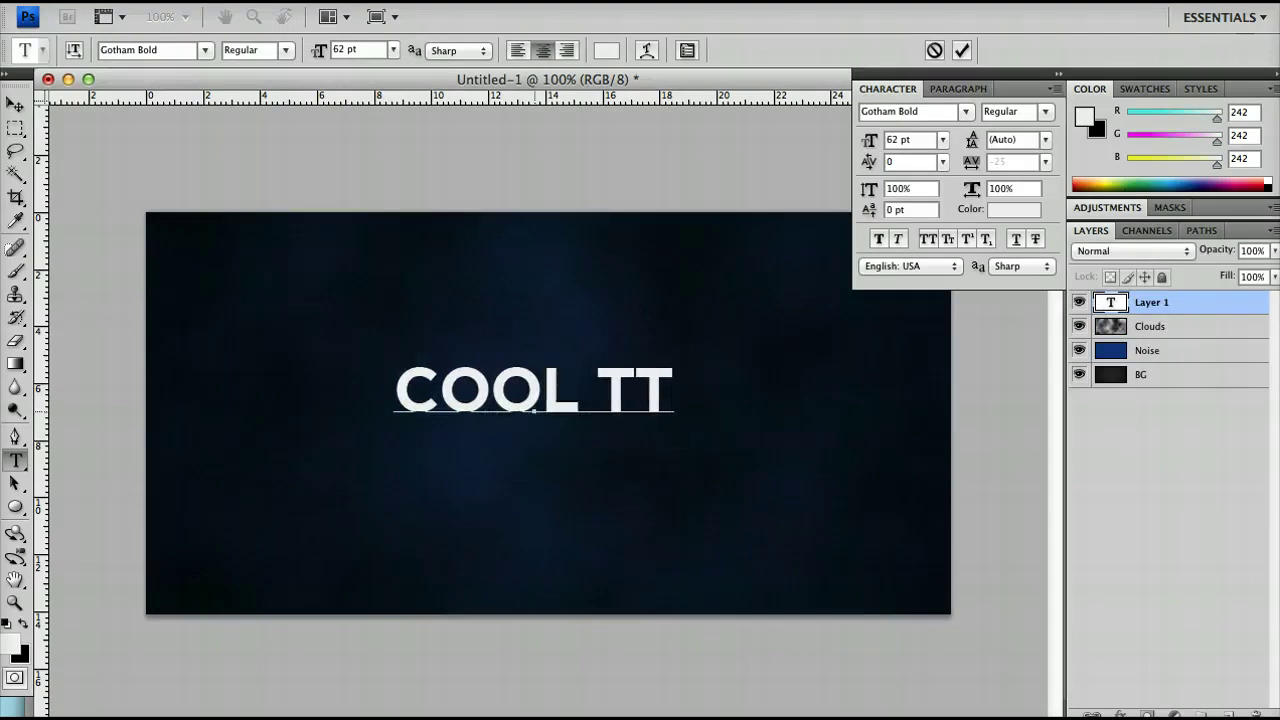
key(BackSpace)
text(ITLE)
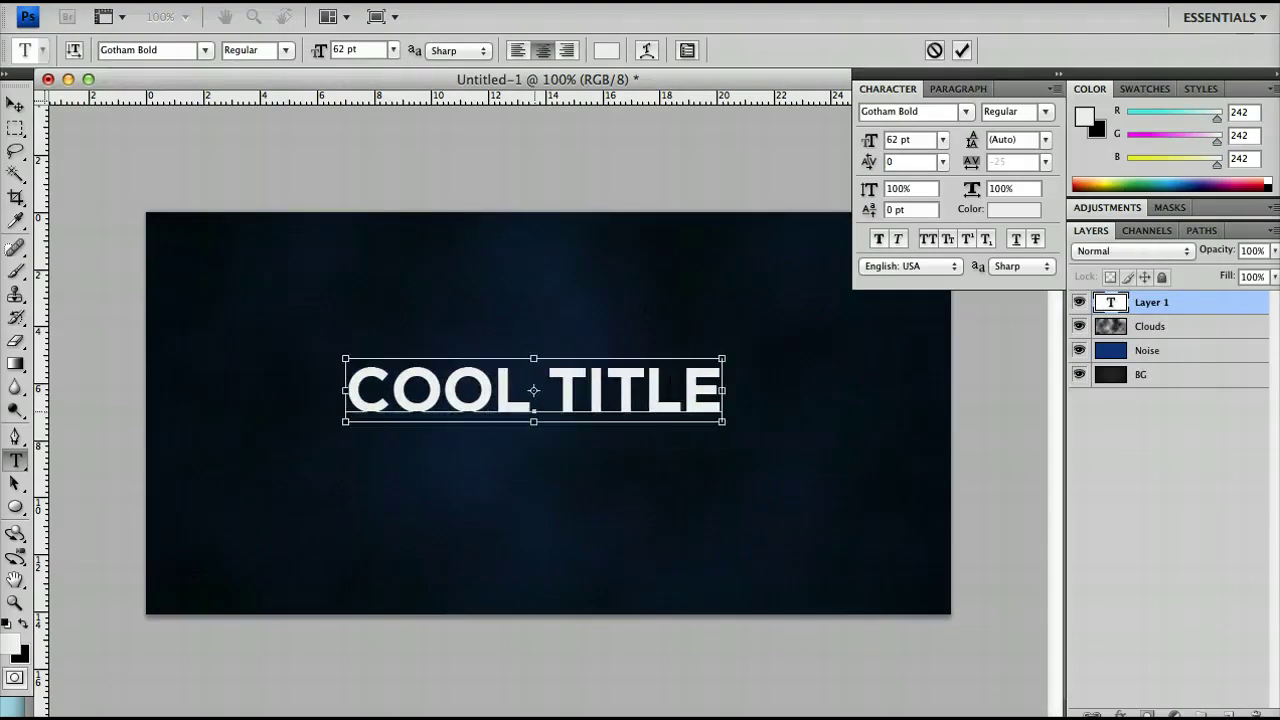
key(ctrl+Return)
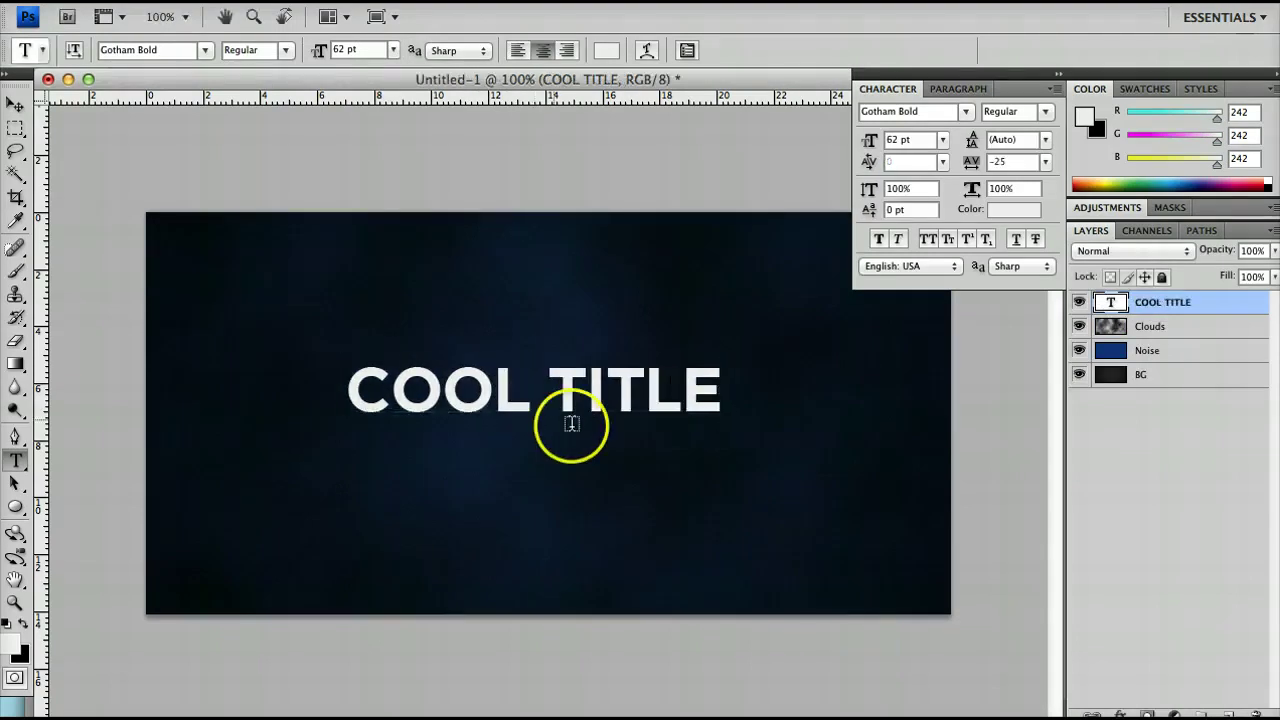
click(710, 414)
key(ctrl+Return)
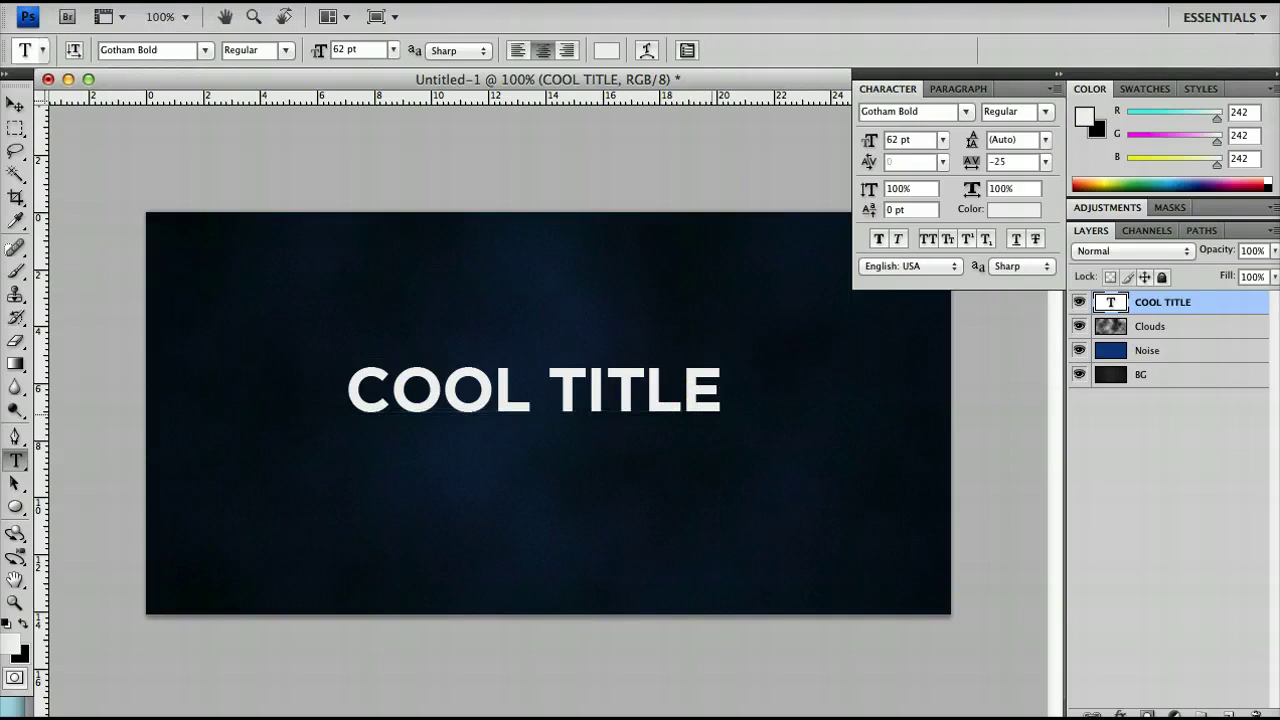
Enlarge the title to about 122.5% and centre it on the canvas
key(v)
drag(509, 376, 530, 398)
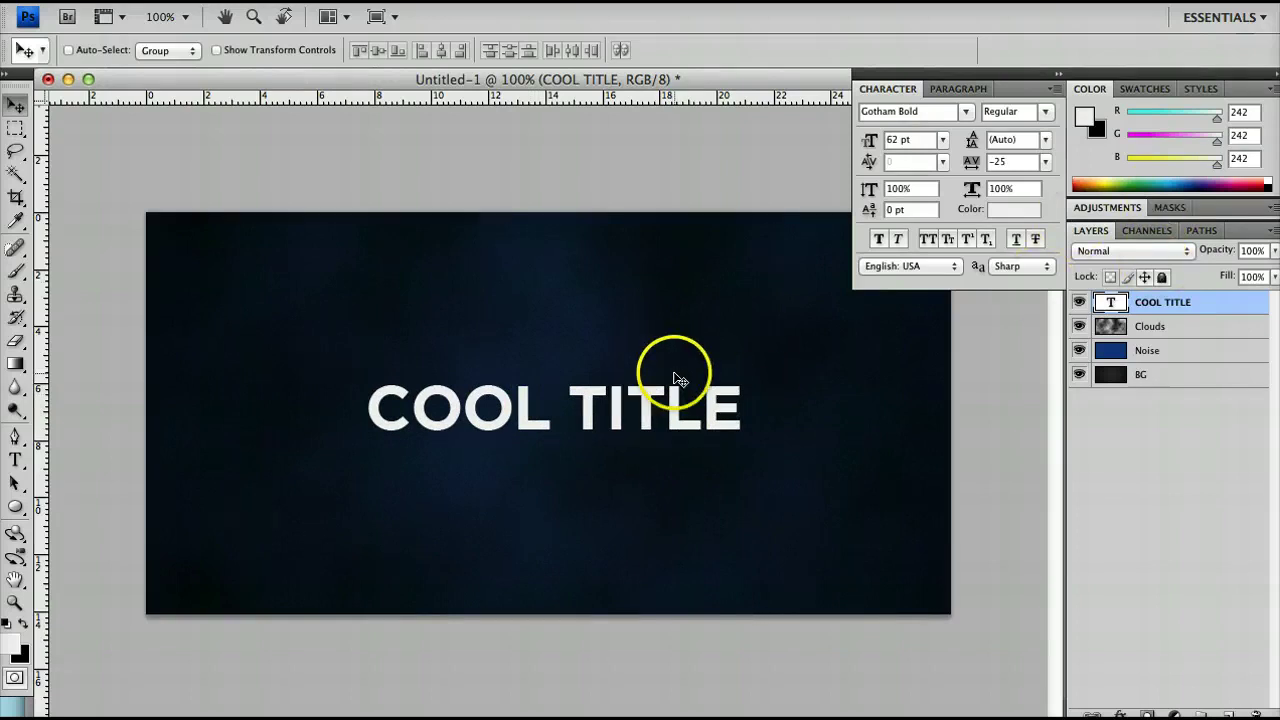
key(ctrl+t)
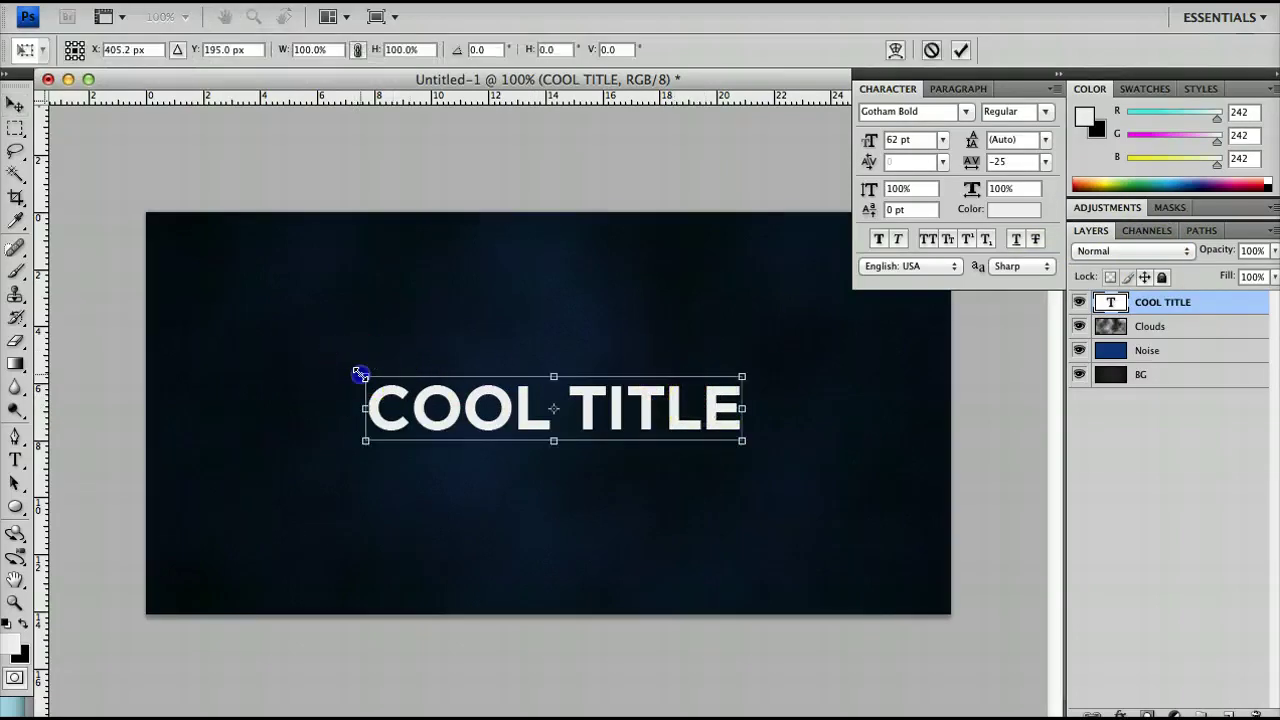
drag(362, 372, 282, 324)
drag(380, 426, 434, 428)
key(Return)
click(597, 503)
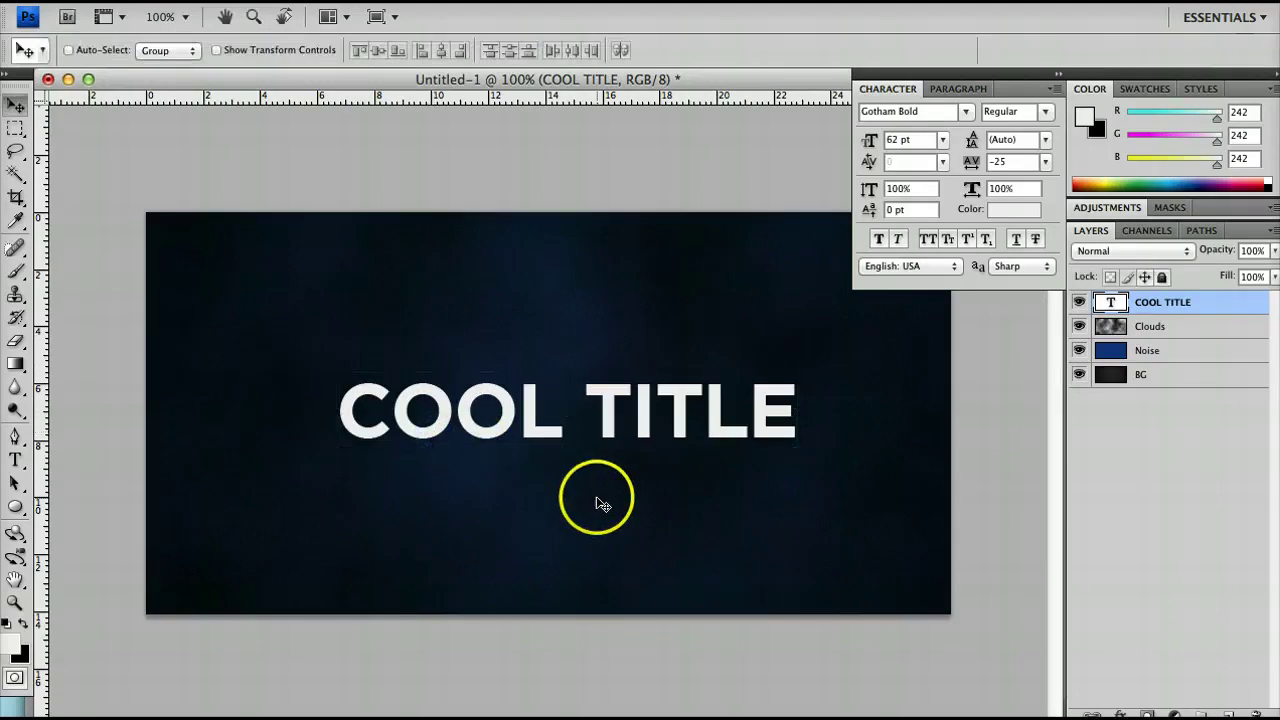
Add a Gradient Overlay to the title from the Silver preset with a near-black left stop
click(1118, 713)
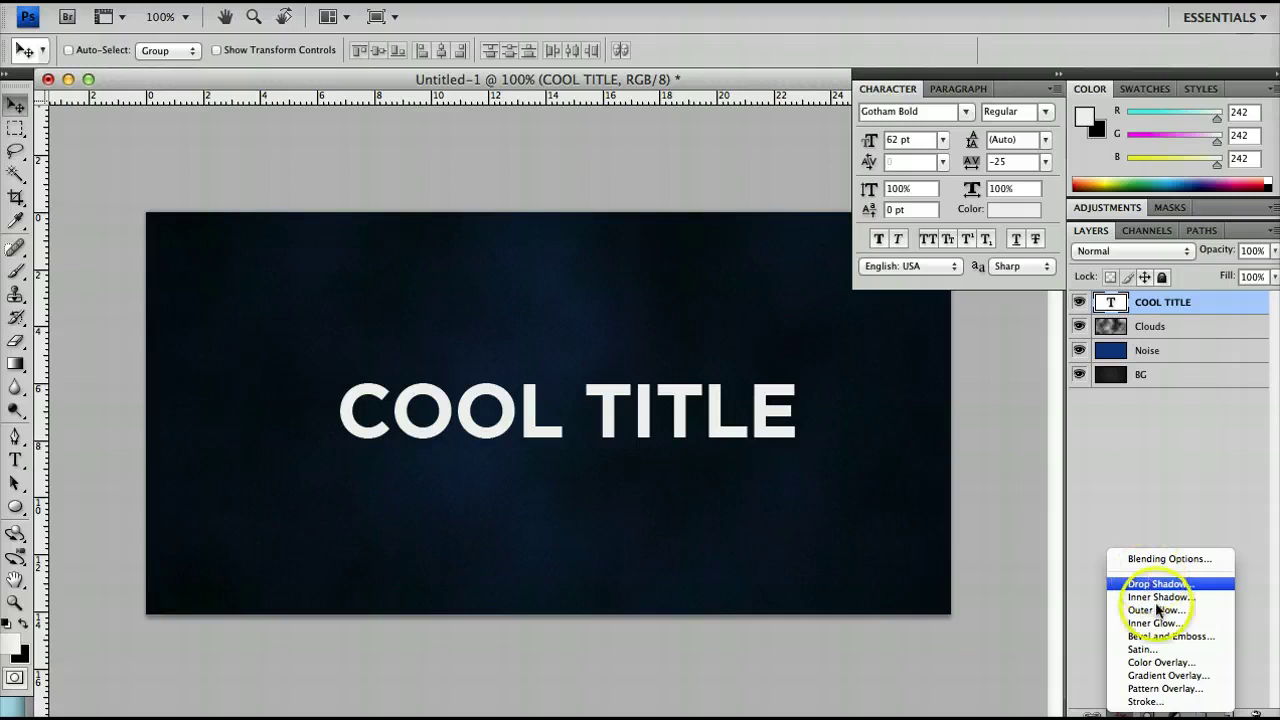
click(1061, 430)
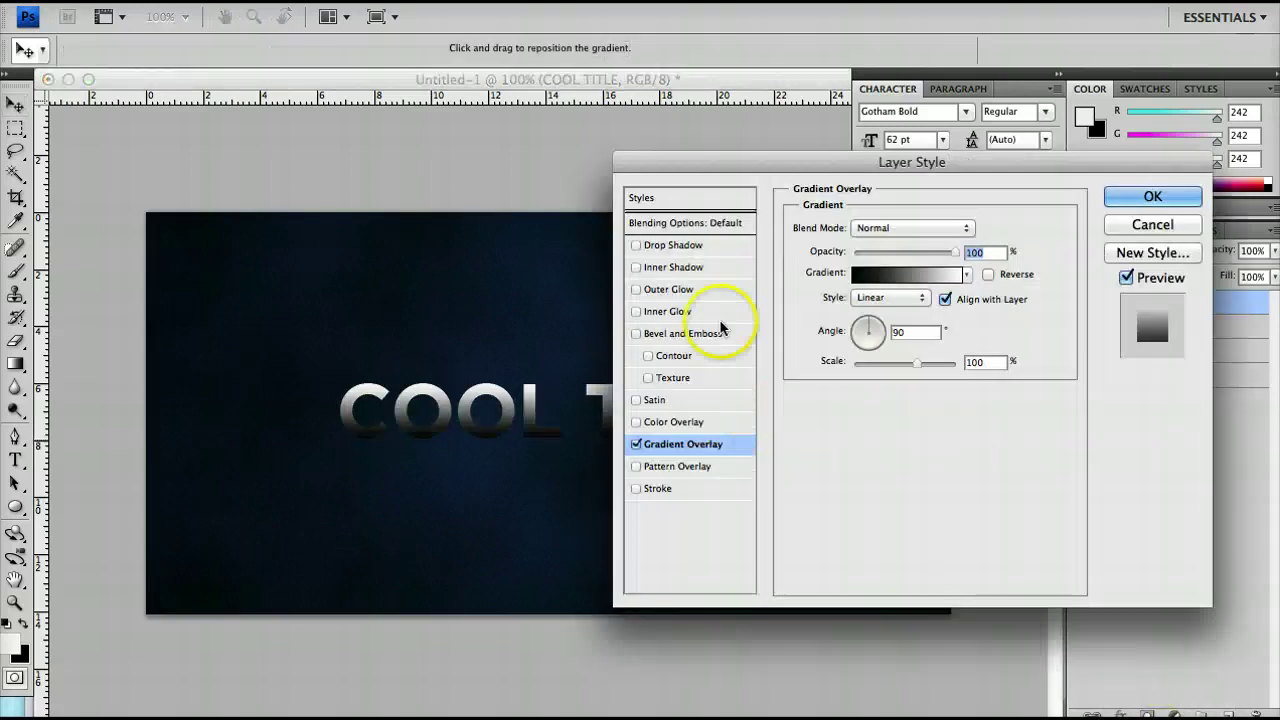
click(868, 266)
click(938, 278)
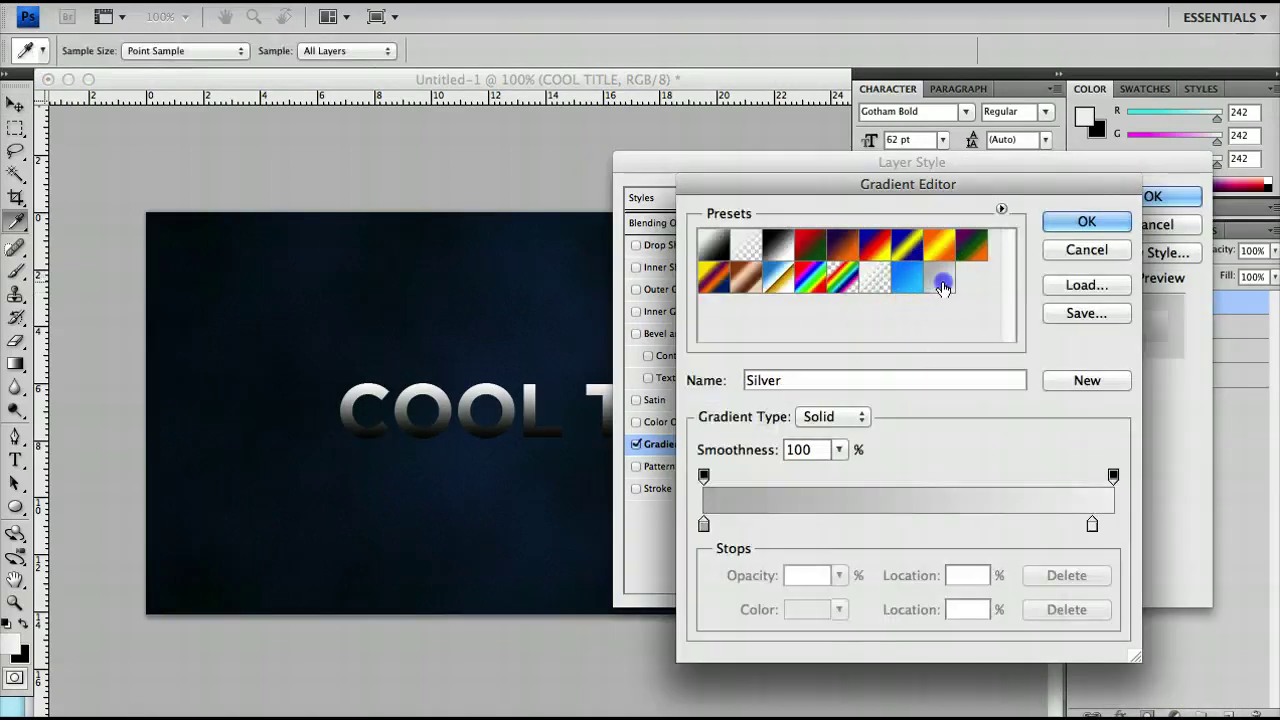
double_click(703, 524)
drag(846, 480, 767, 596)
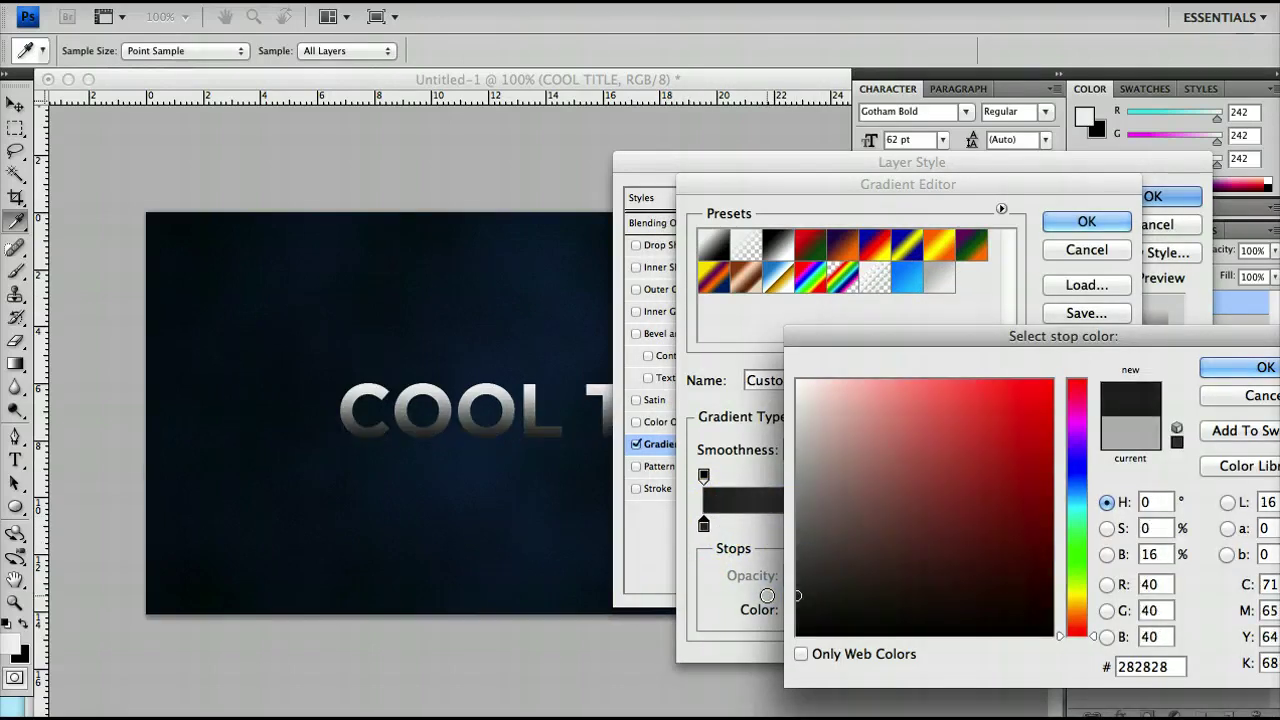
key(Return)
Add a mid-grey stop, set the end stops to dark and light grey, and apply
click(1088, 527)
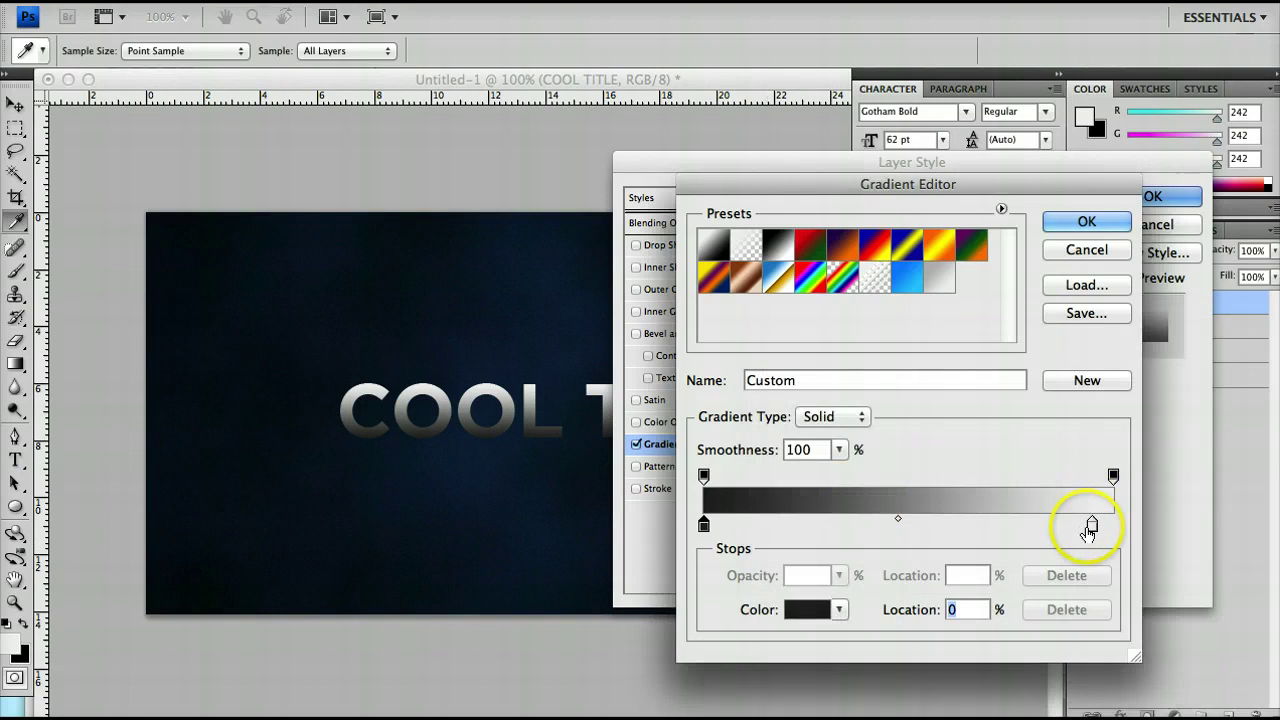
double_click(1088, 527)
click(872, 500)
drag(845, 500, 798, 528)
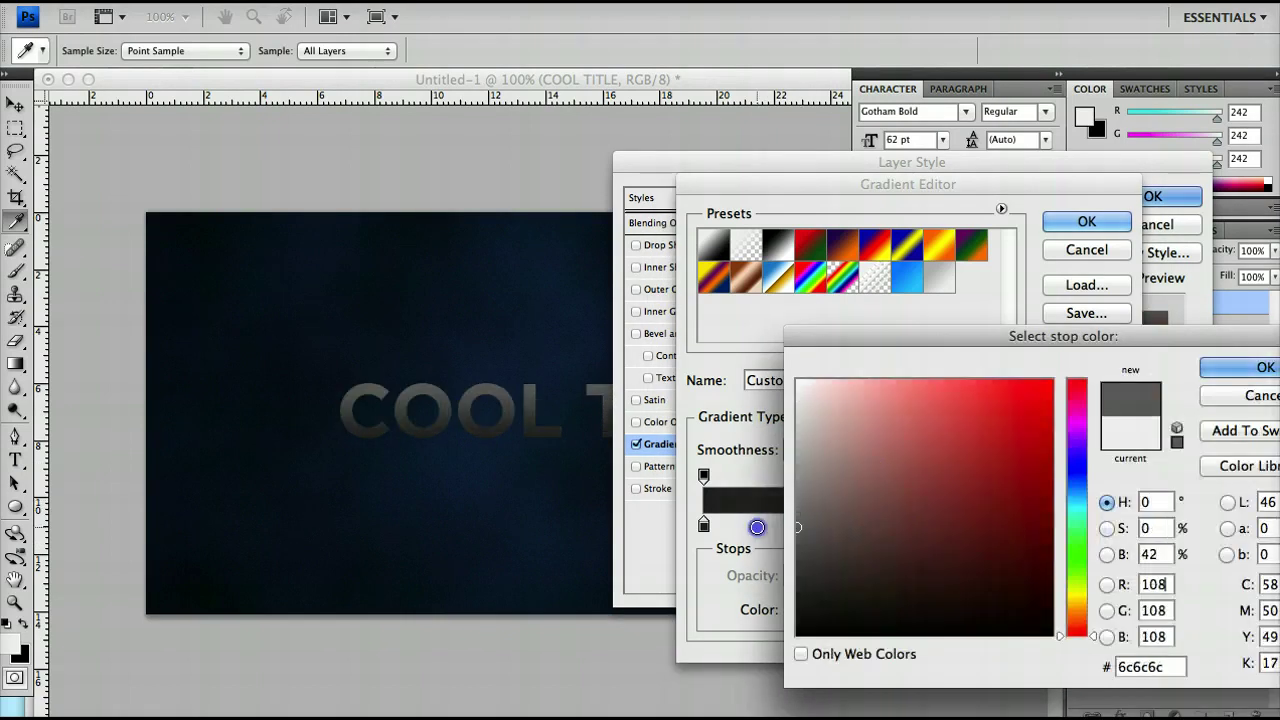
key(Return)
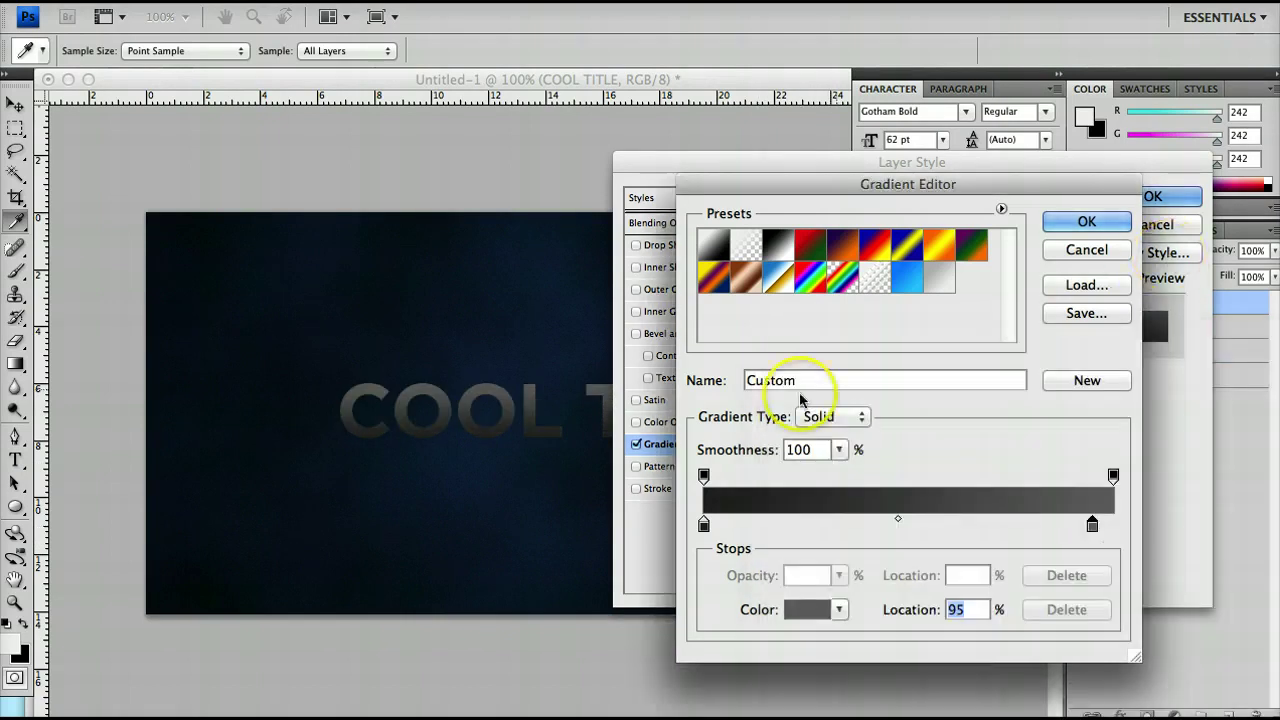
double_click(703, 524)
drag(840, 546, 797, 552)
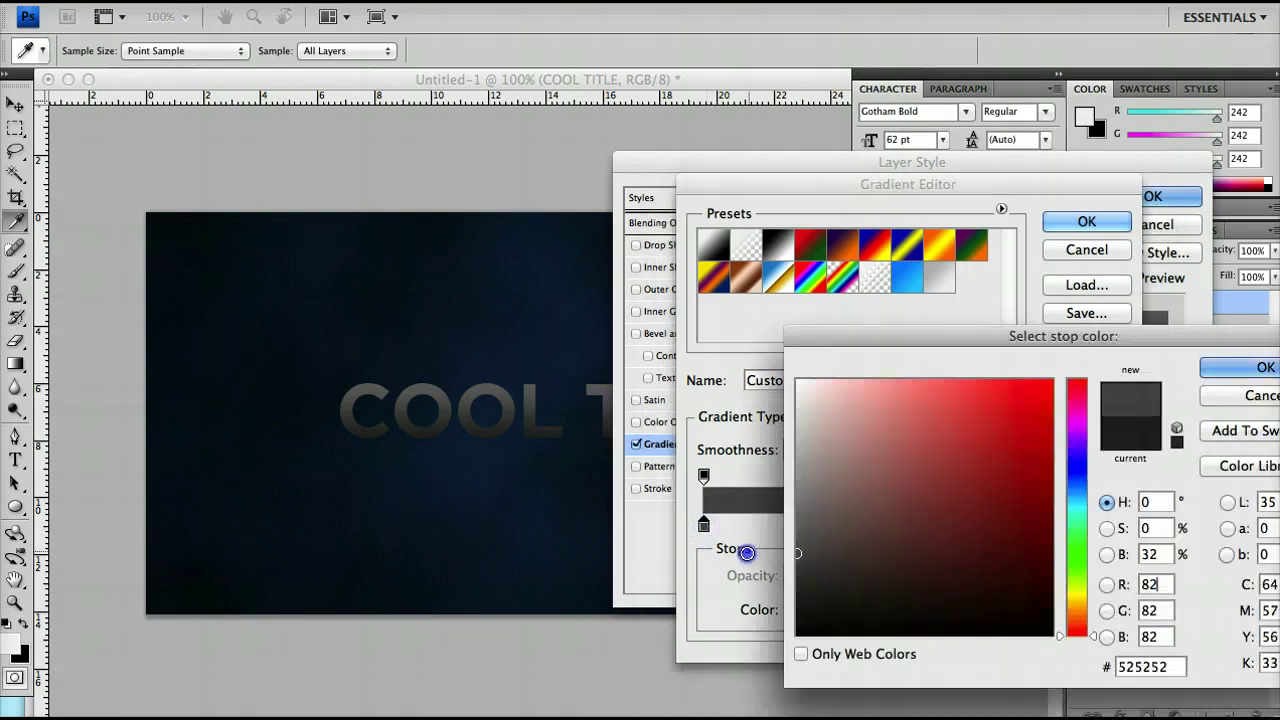
key(Return)
double_click(1090, 525)
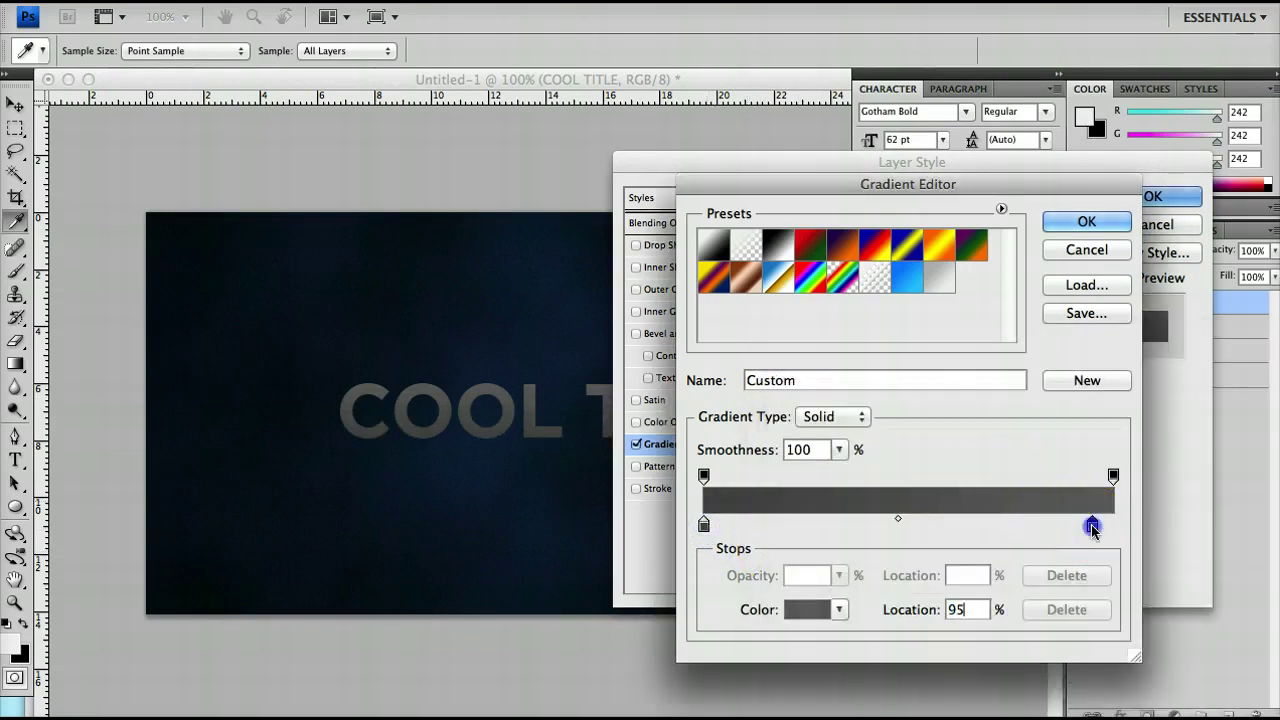
drag(800, 485, 761, 451)
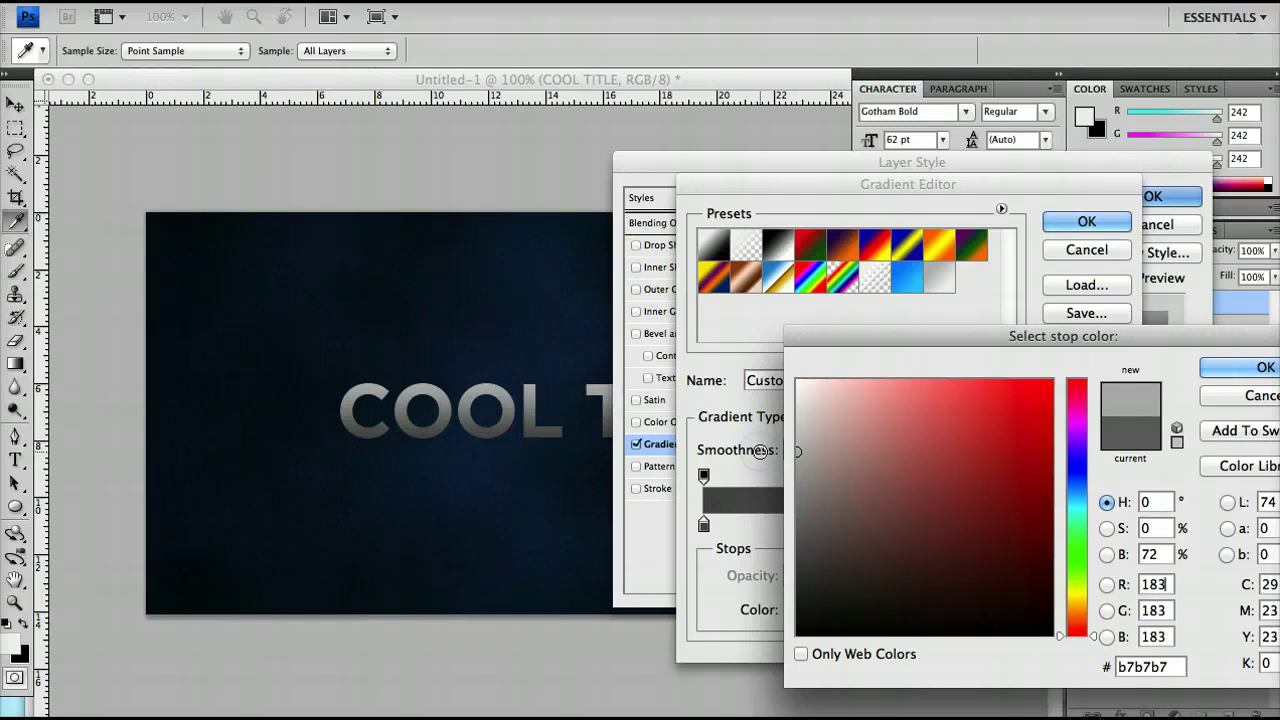
key(Return)
key(Return)
key(Return)
click(1027, 540)
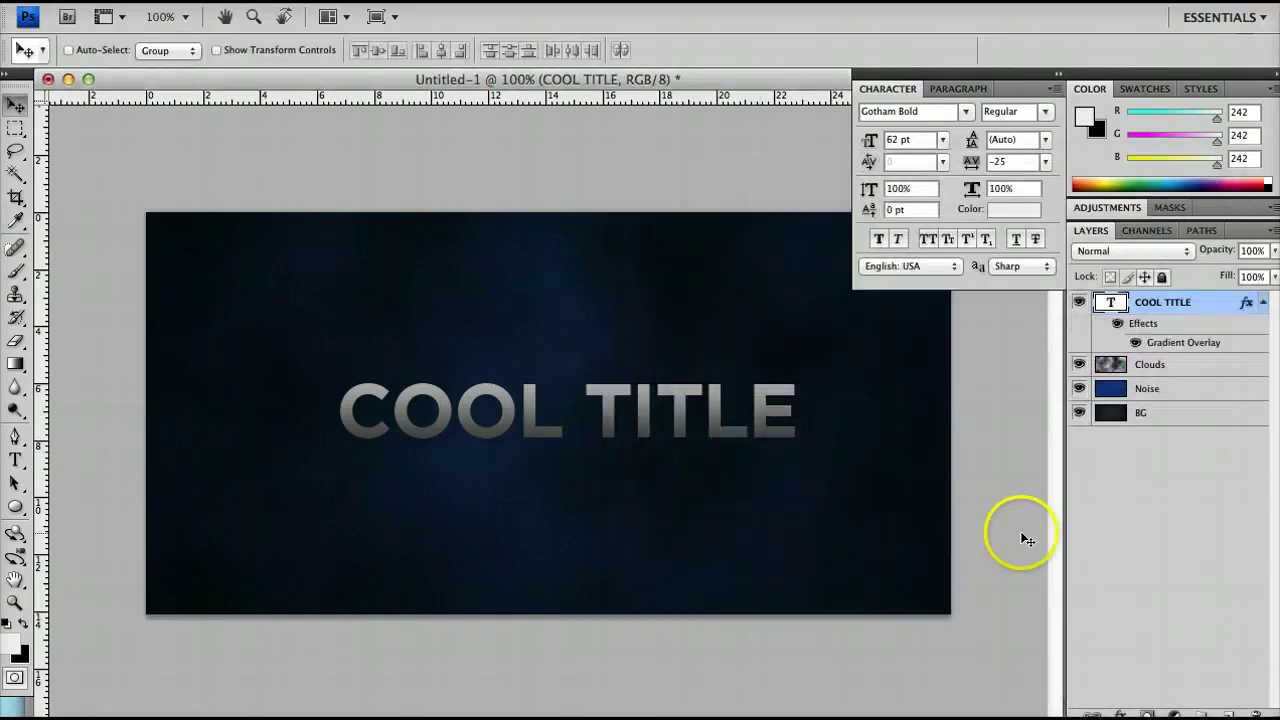
Duplicate the COOL TITLE layer and hide the copy's Gradient Overlay effect
key(ctrl+t)
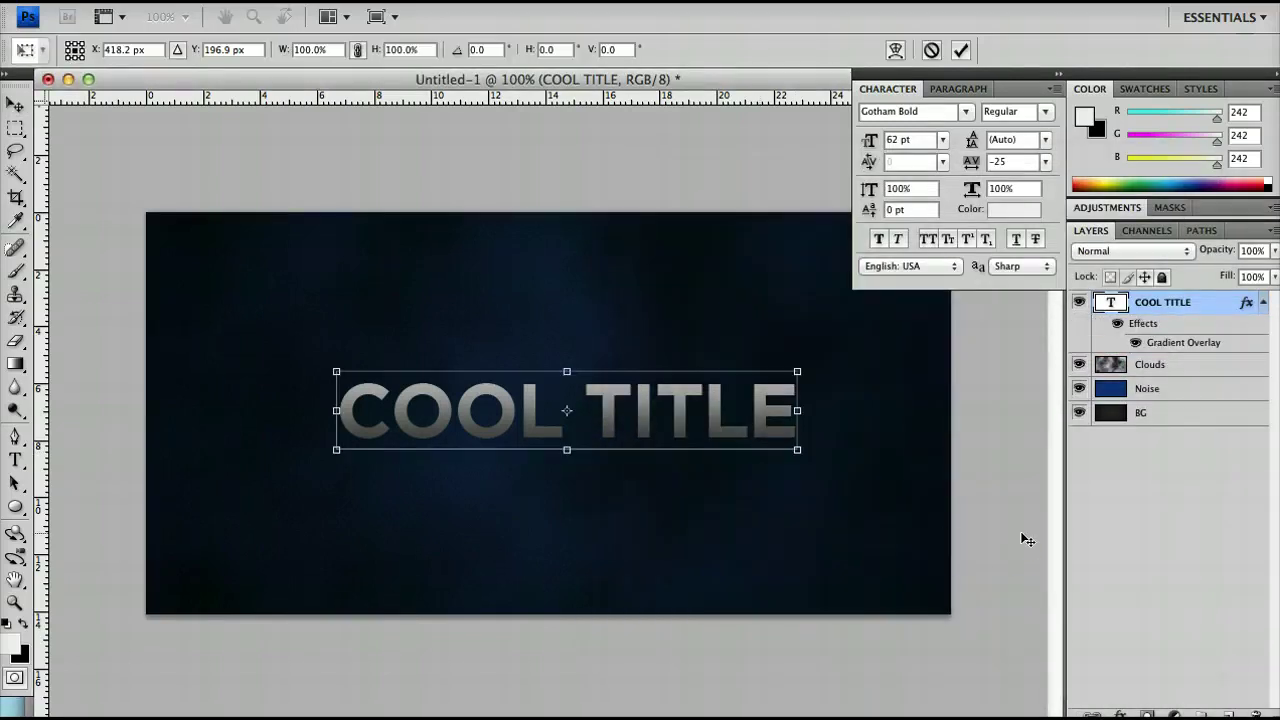
key(Return)
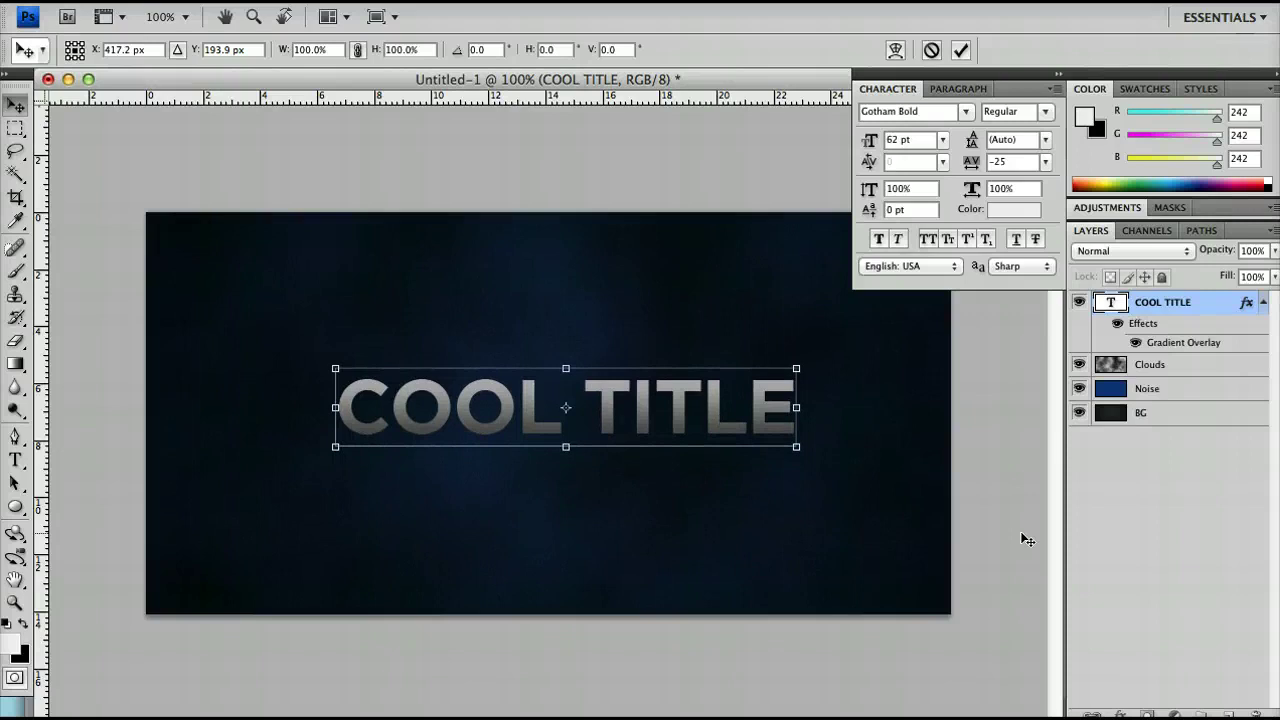
click(1082, 487)
click(1268, 418)
key(ctrl+j)
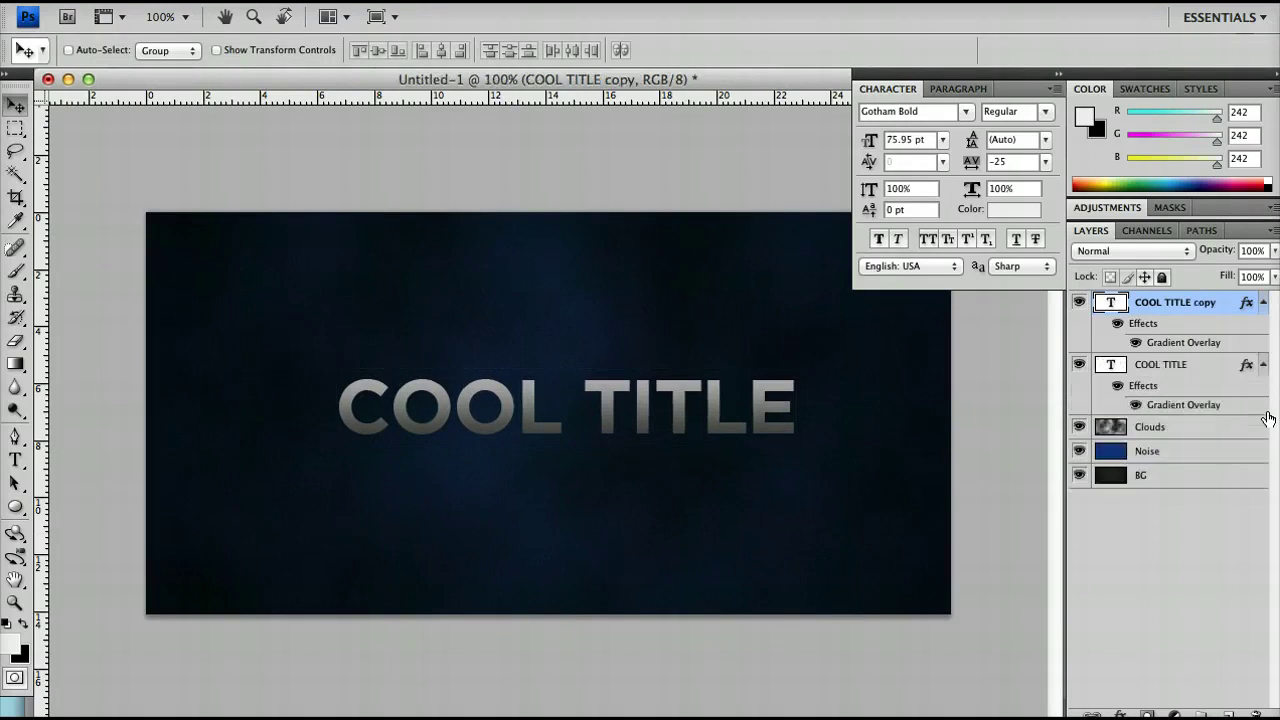
click(1135, 343)
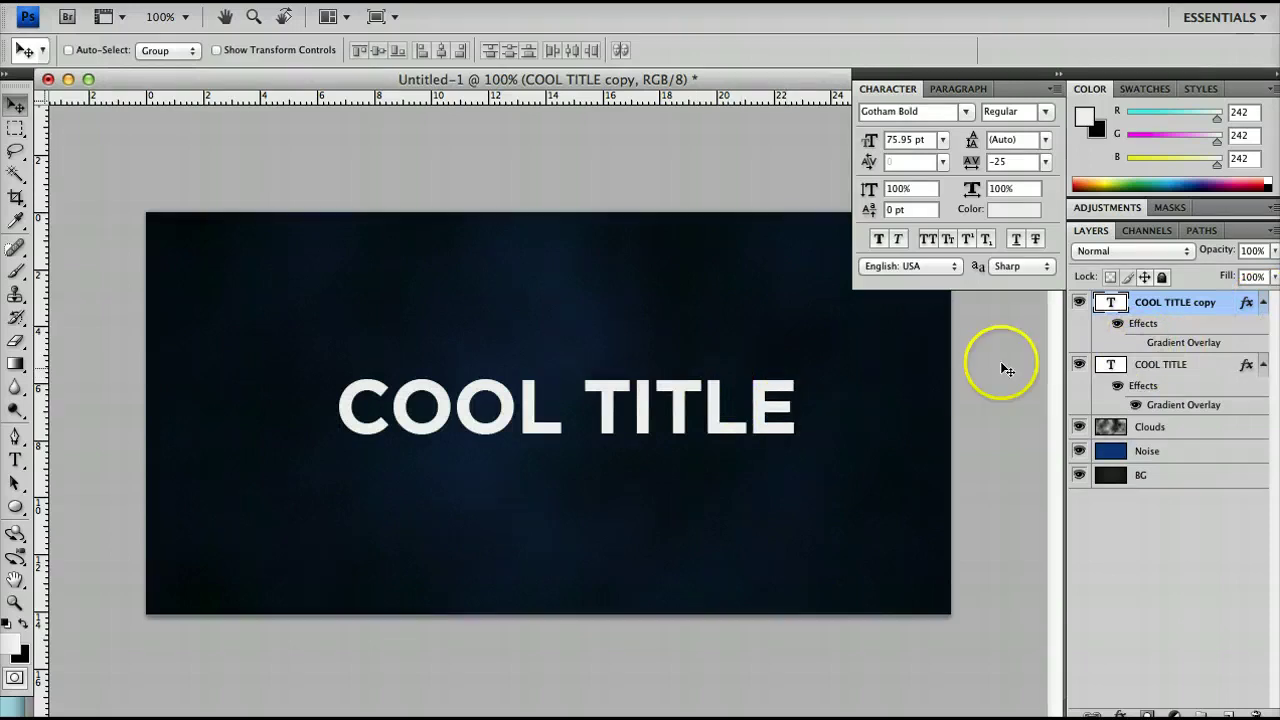
Move the copy beneath COOL TITLE and rename it COOL TITLE BEVEL
drag(1170, 305, 1214, 364)
double_click(1185, 364)
key(BackSpace)
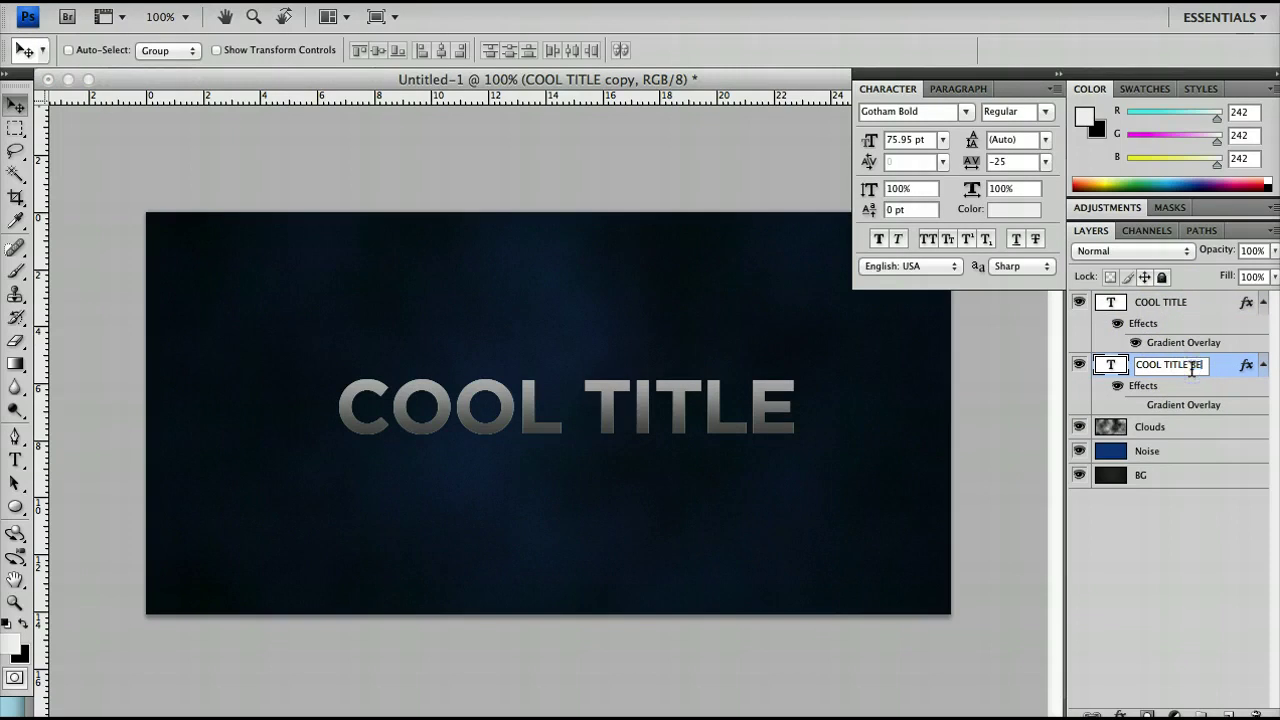
text(BEVEL)
key(Return)
click(1200, 382)
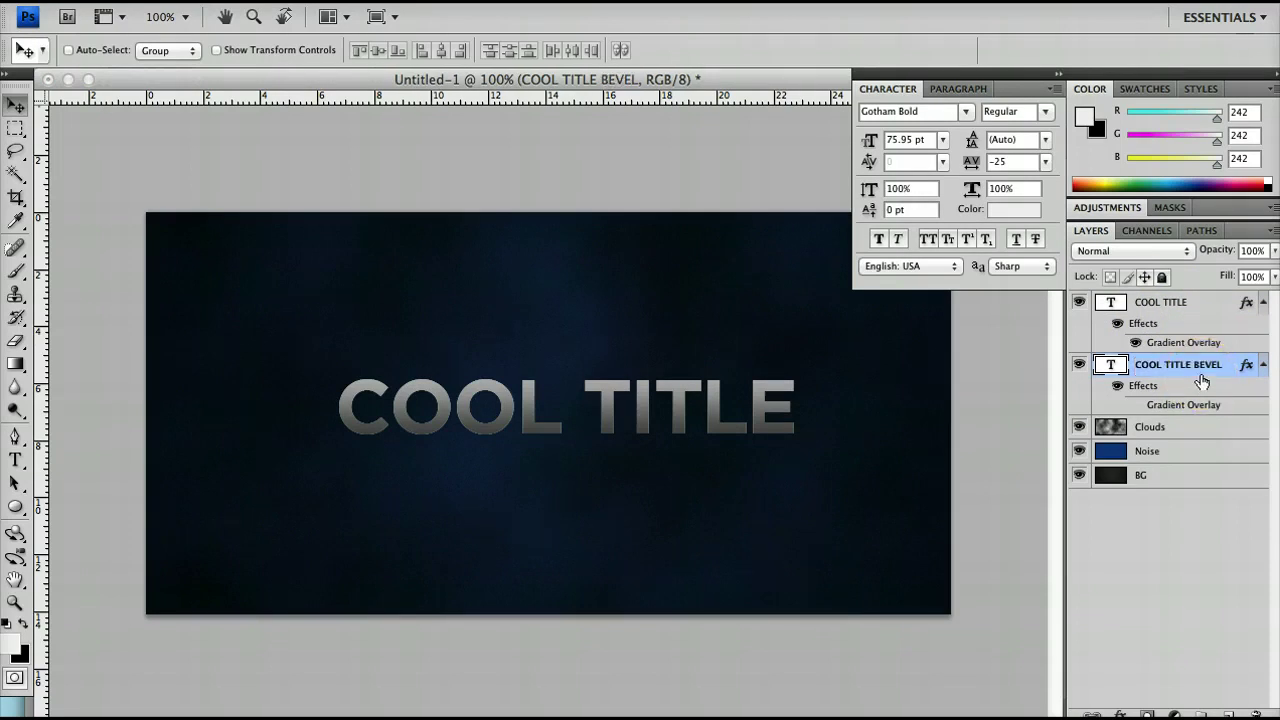
Nudge the COOL TITLE BEVEL text up by one pixel with Free Transform
click(1180, 378)
key(ctrl+t)
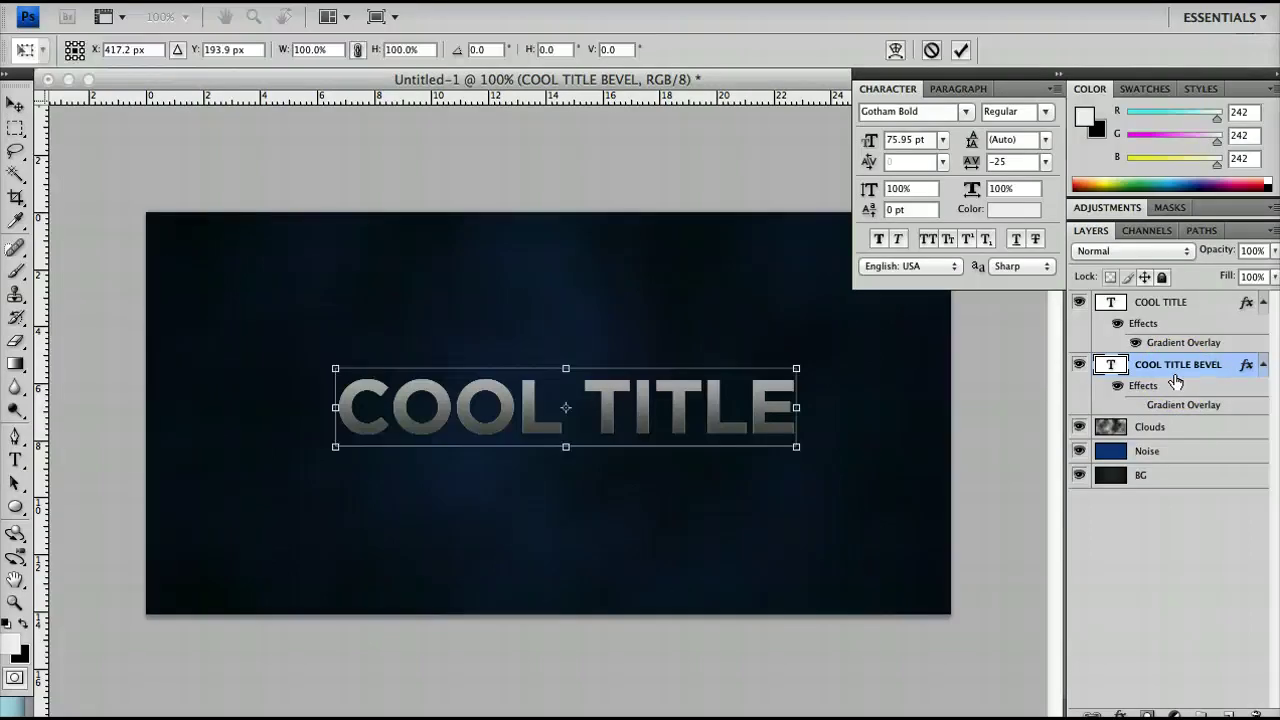
key(Up)
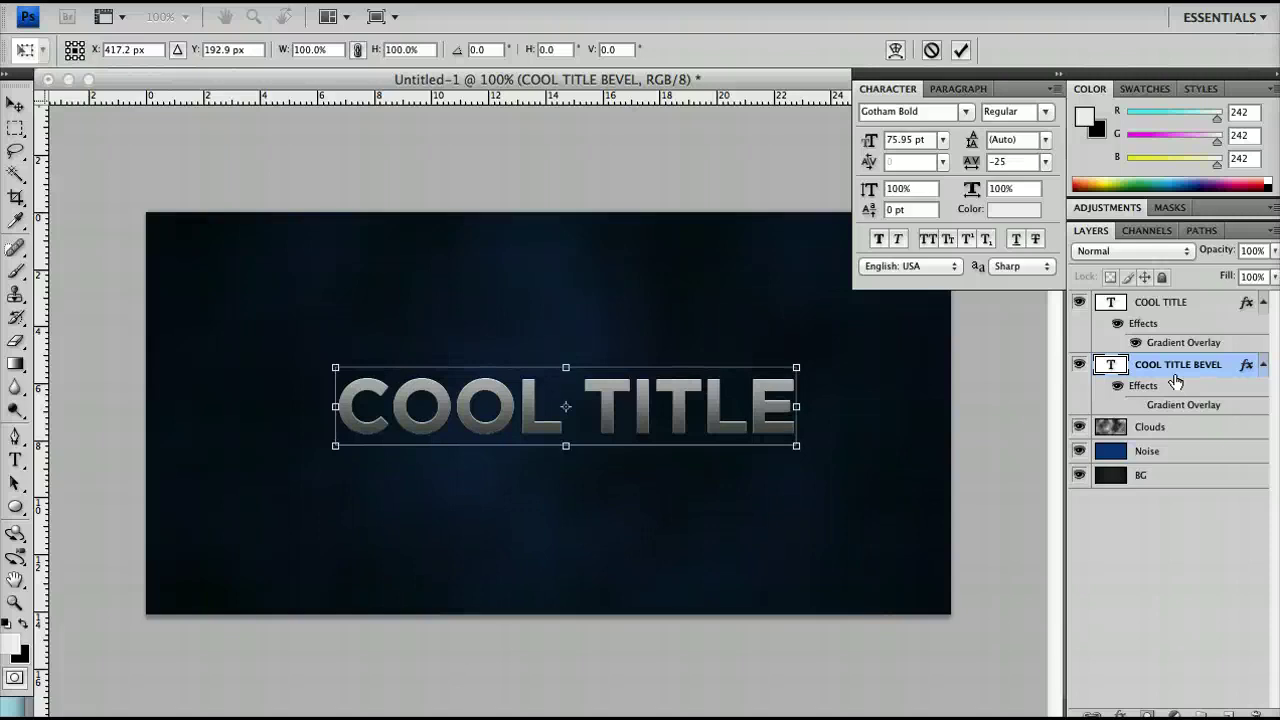
key(Up)
key(Down)
key(Return)
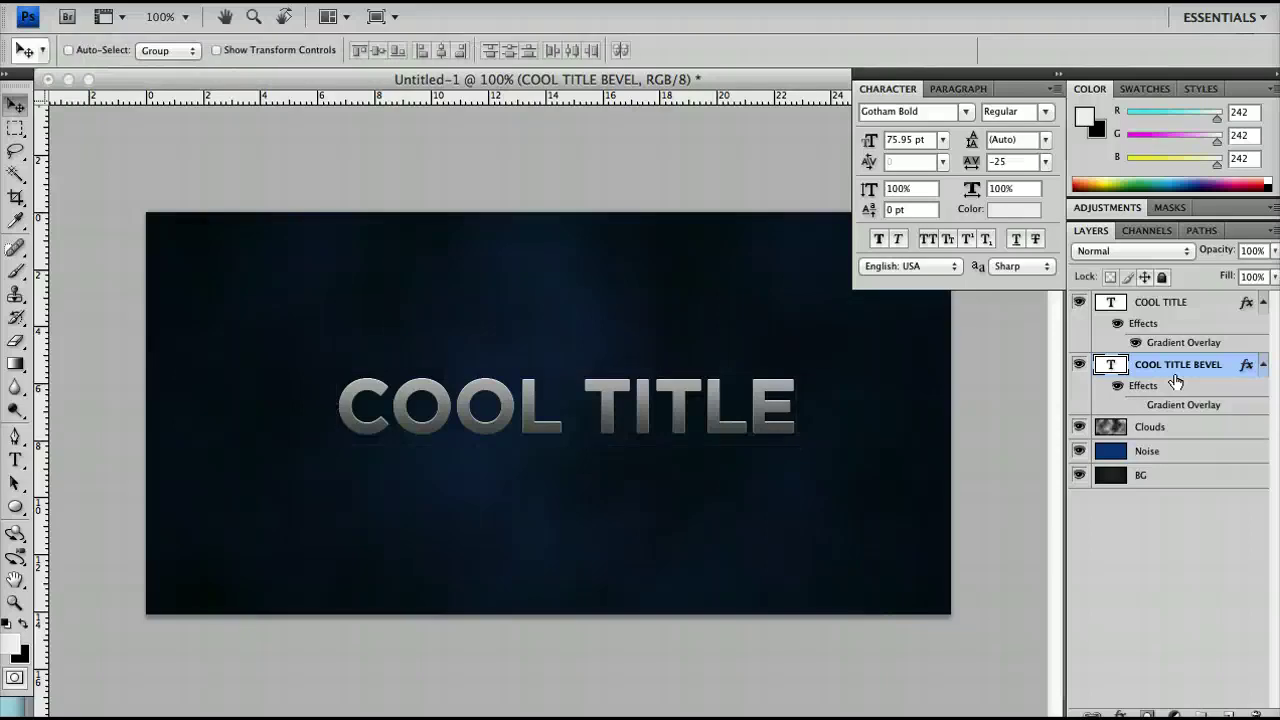
click(1080, 368)
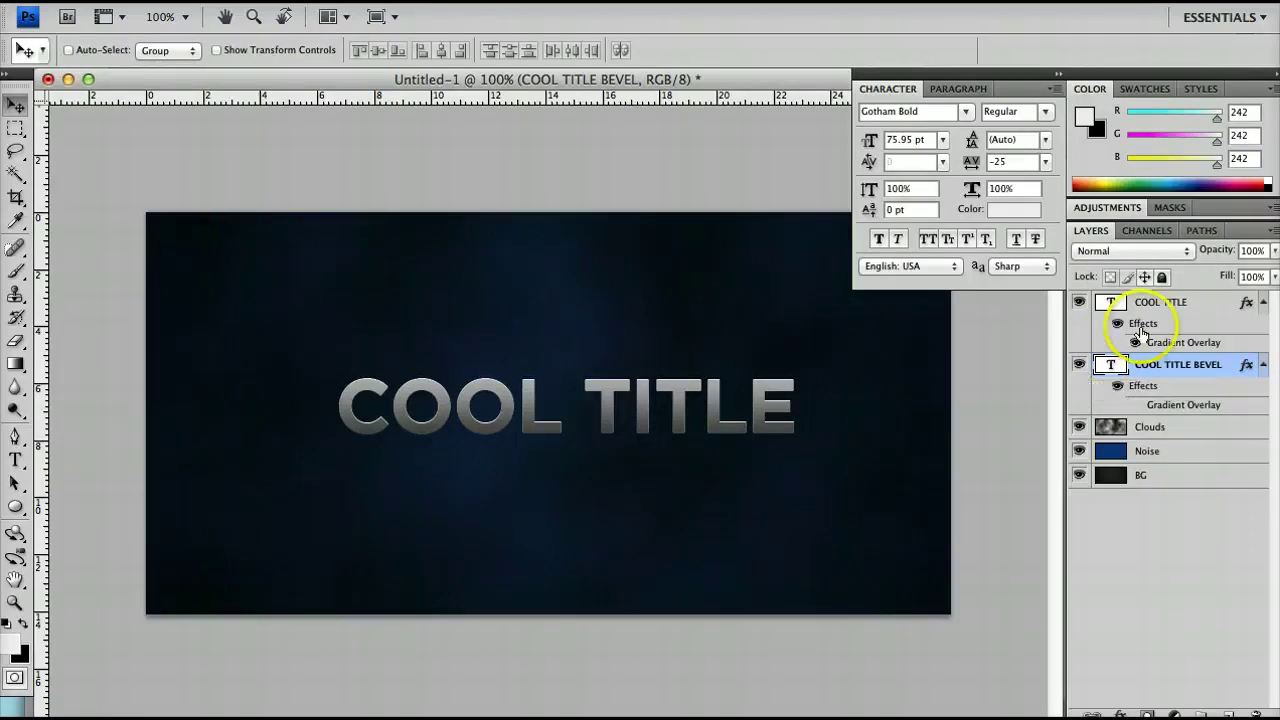
Duplicate COOL TITLE BEVEL and rename the copy COOL TITLE SHADOW
key(super+j)
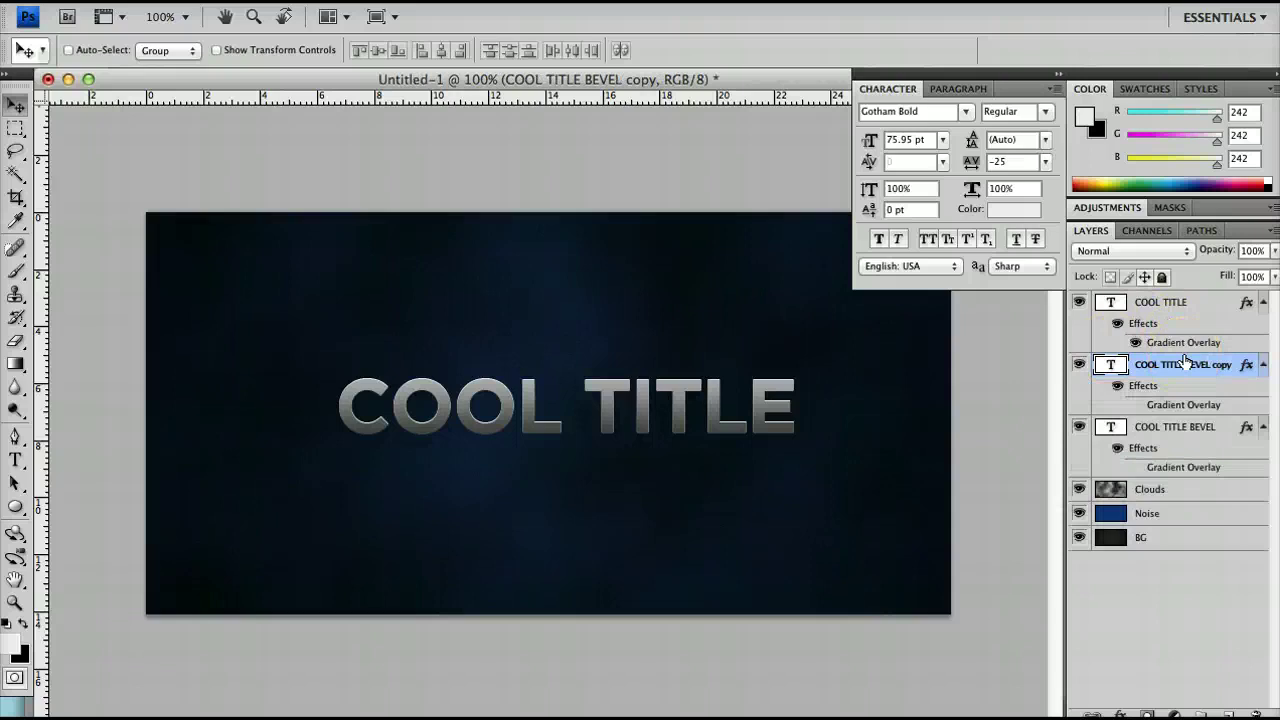
key(super+t)
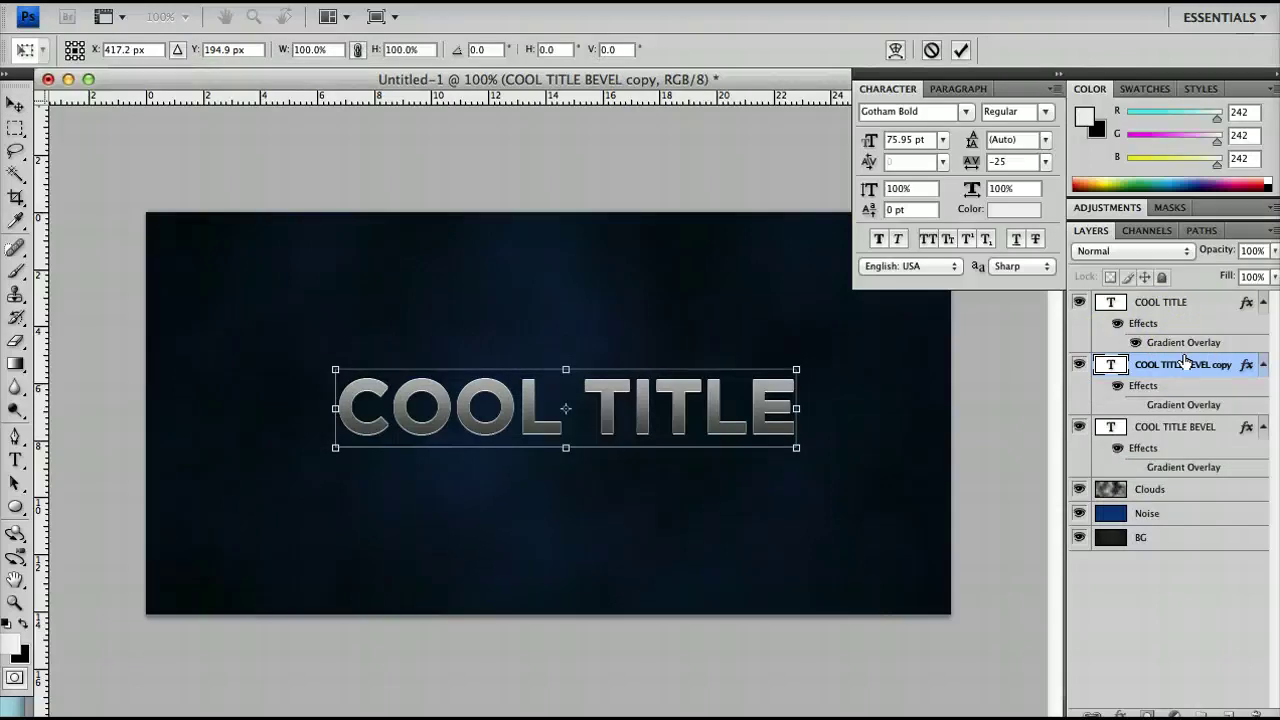
key(Return)
click(1138, 373)
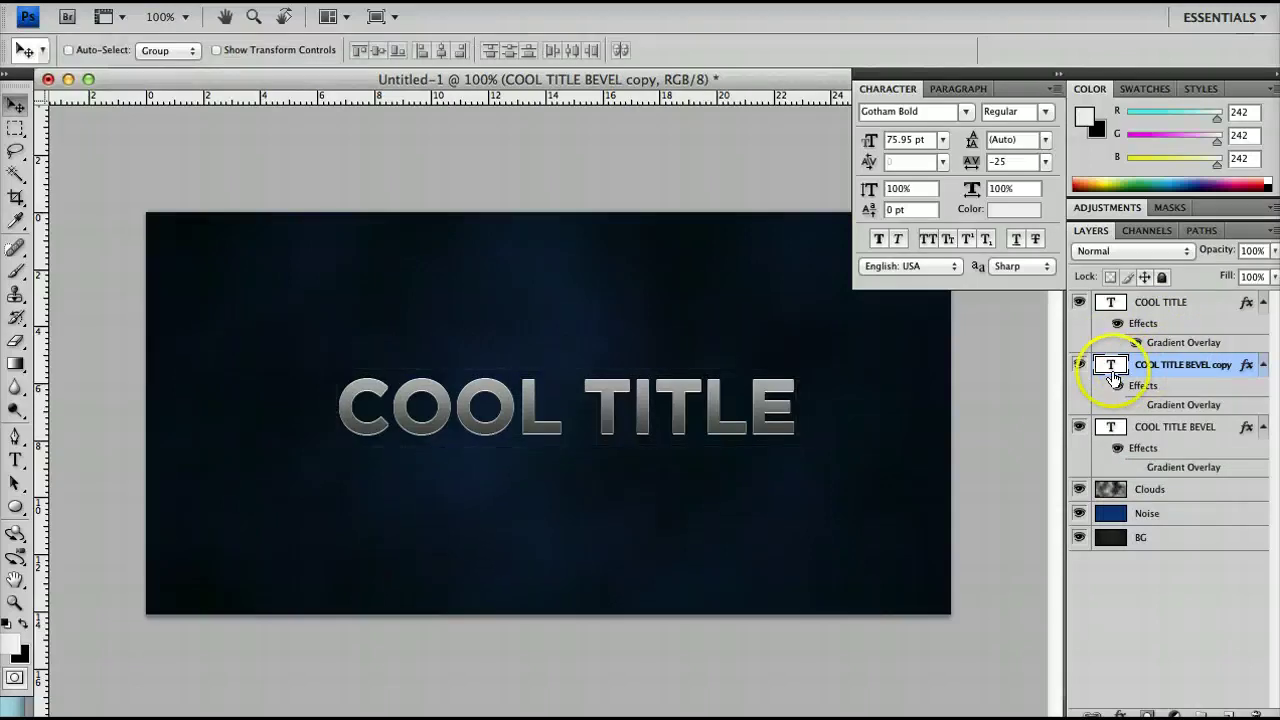
double_click(1162, 370)
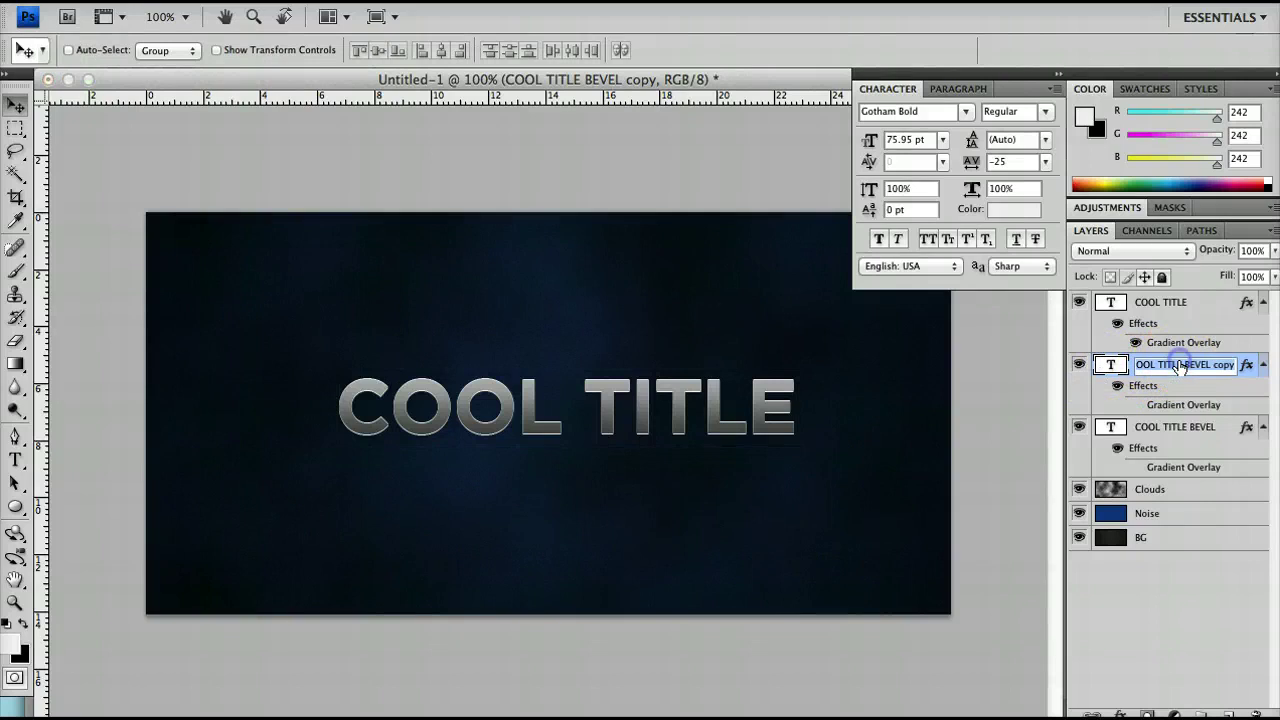
click(1185, 365)
shift+click(1247, 365)
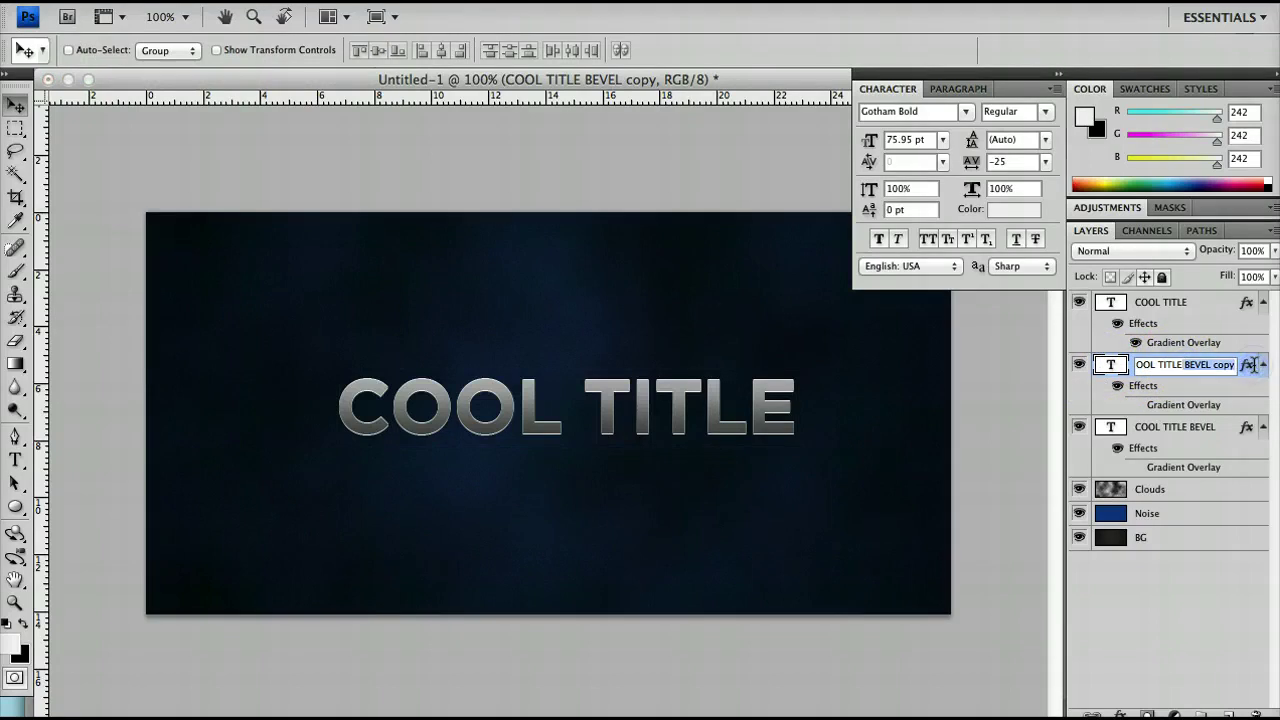
text(SHADOW)
key(Return)
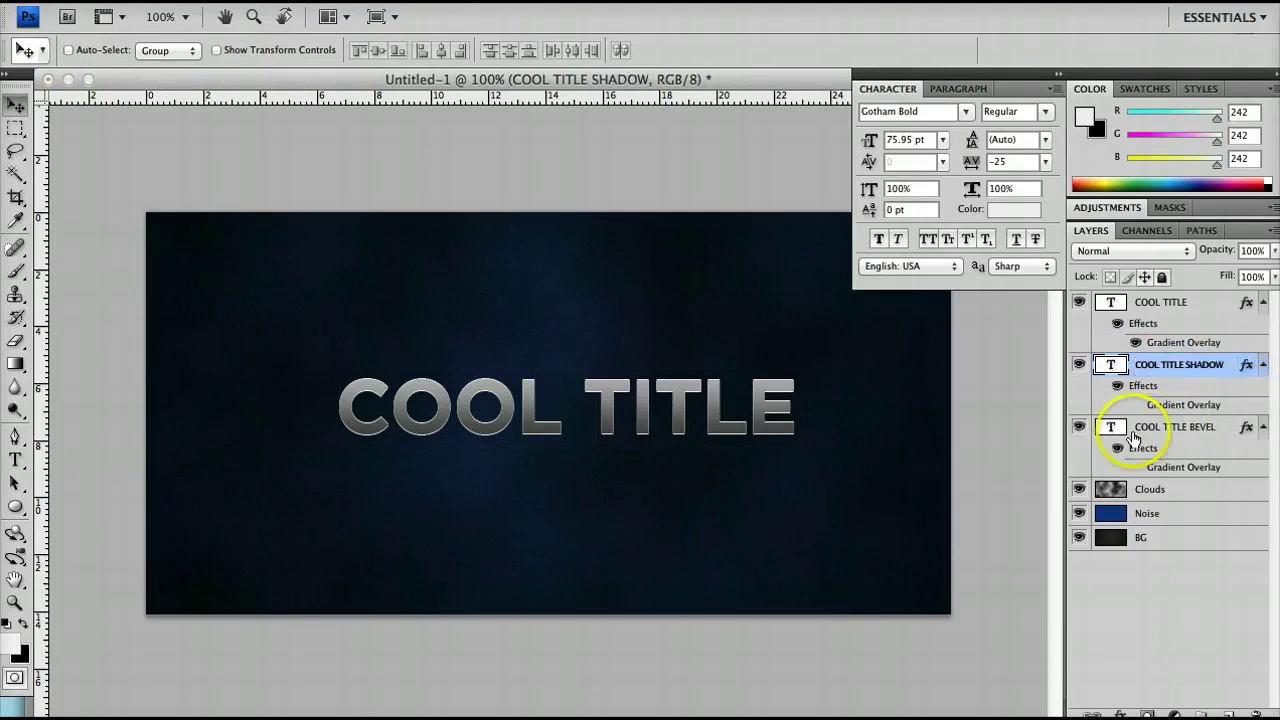
Hide the title and bevel layers and recolour the shadow text black
click(1079, 427)
click(1079, 303)
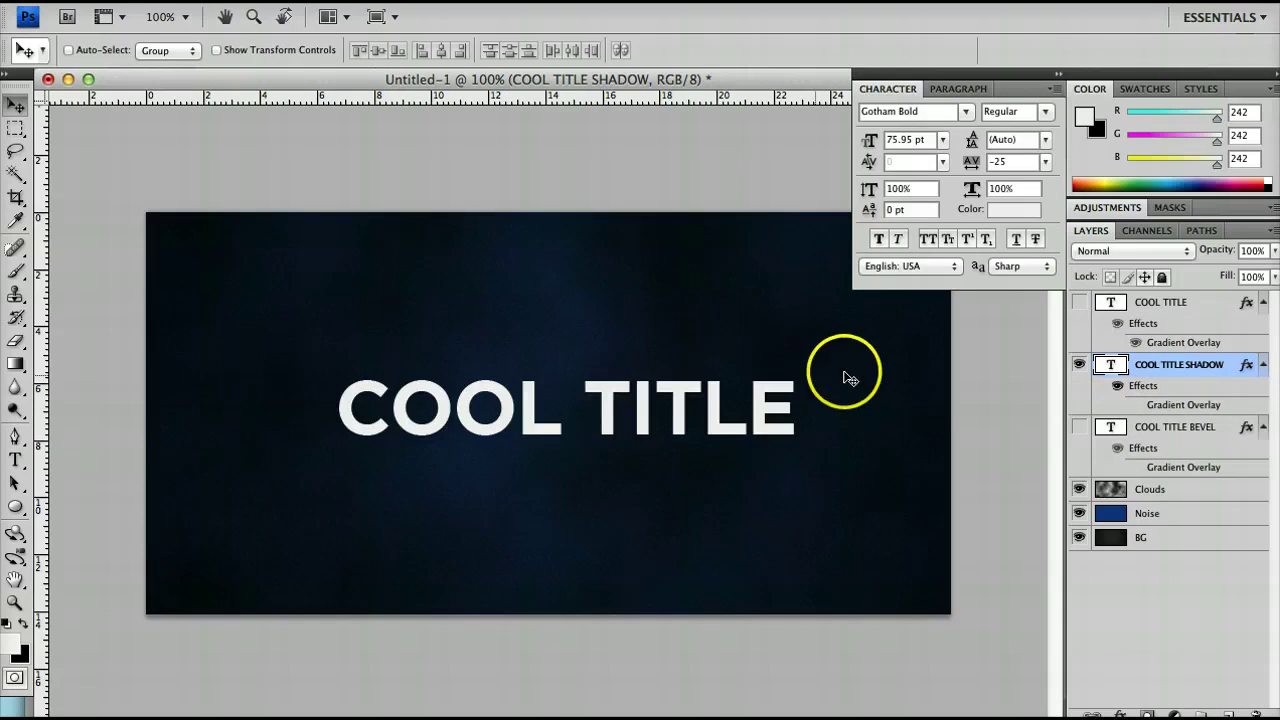
key(t)
triple_click(680, 409)
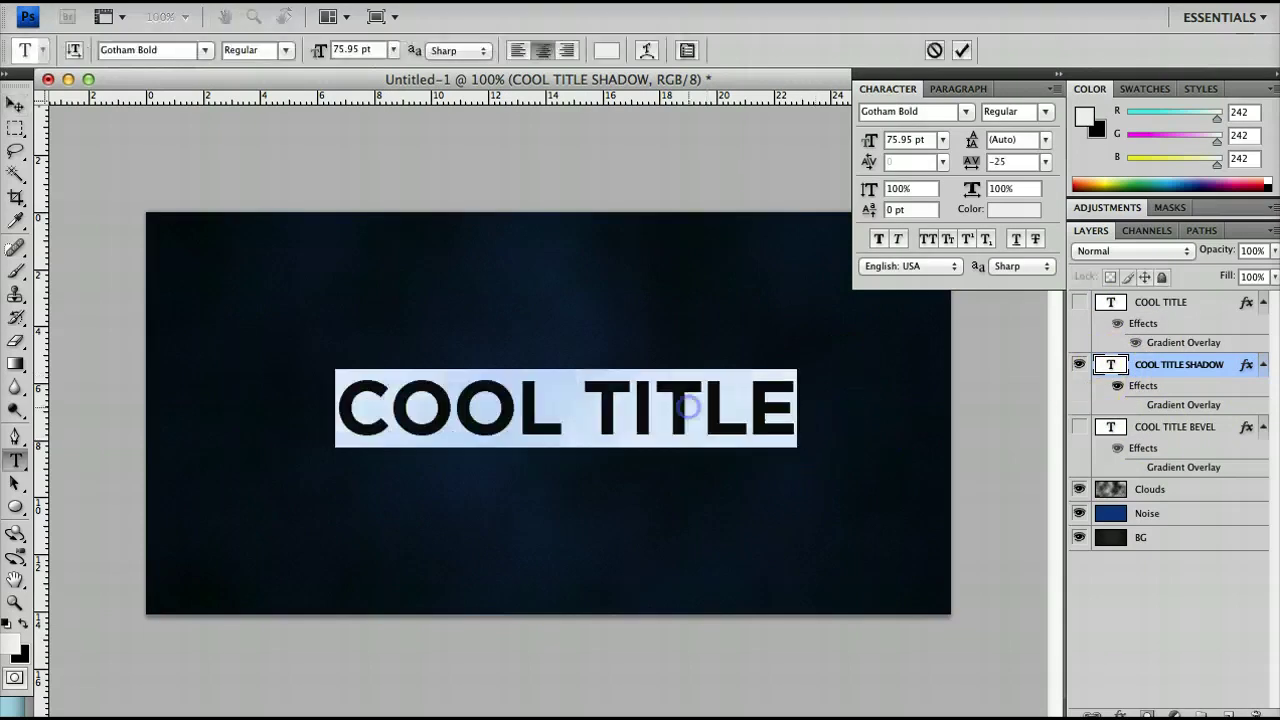
click(605, 45)
drag(805, 410, 800, 657)
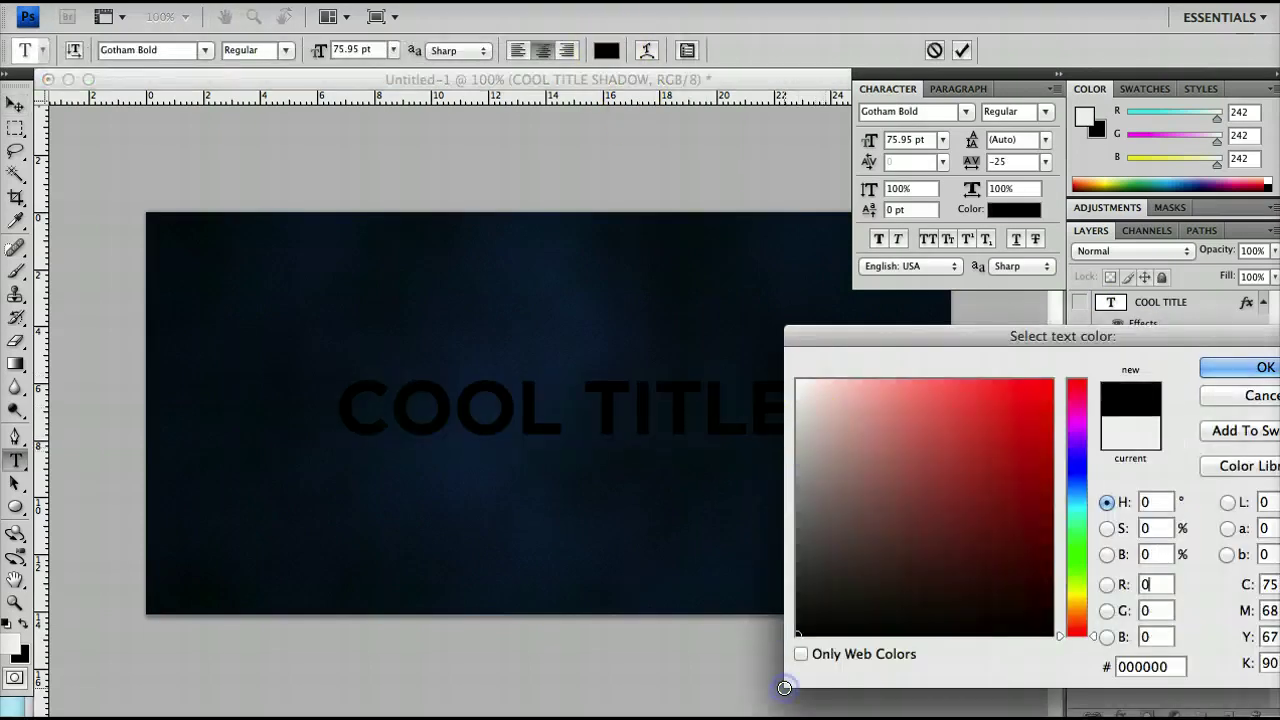
key(Return)
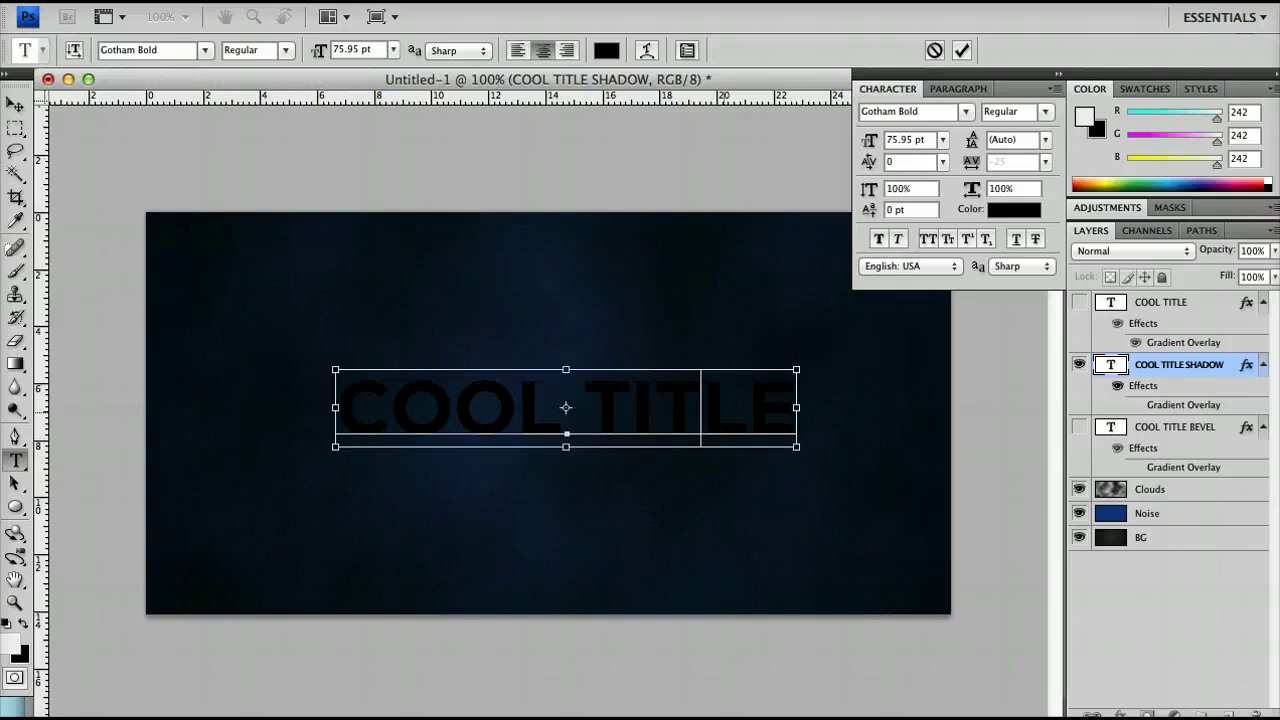
key(ctrl+Return)
Turn COOL TITLE and COOL TITLE BEVEL visible again so the silver title shows above its shadow
click(1079, 302)
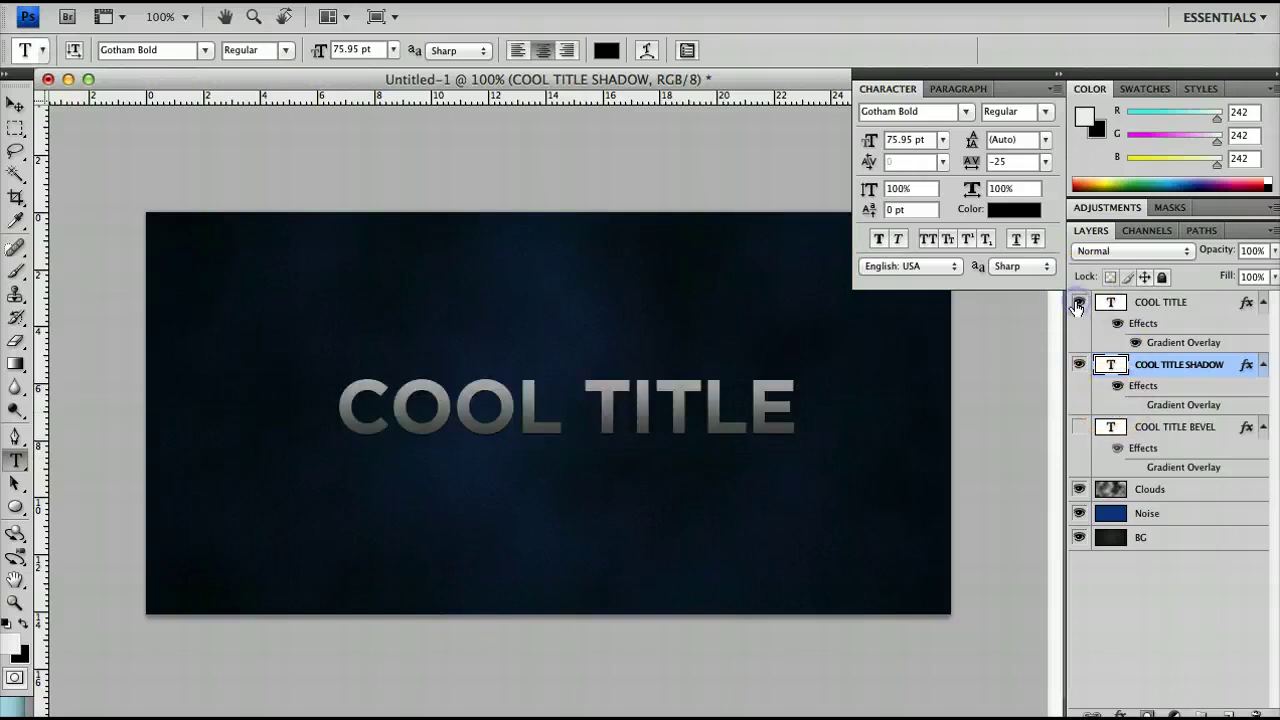
click(1079, 427)
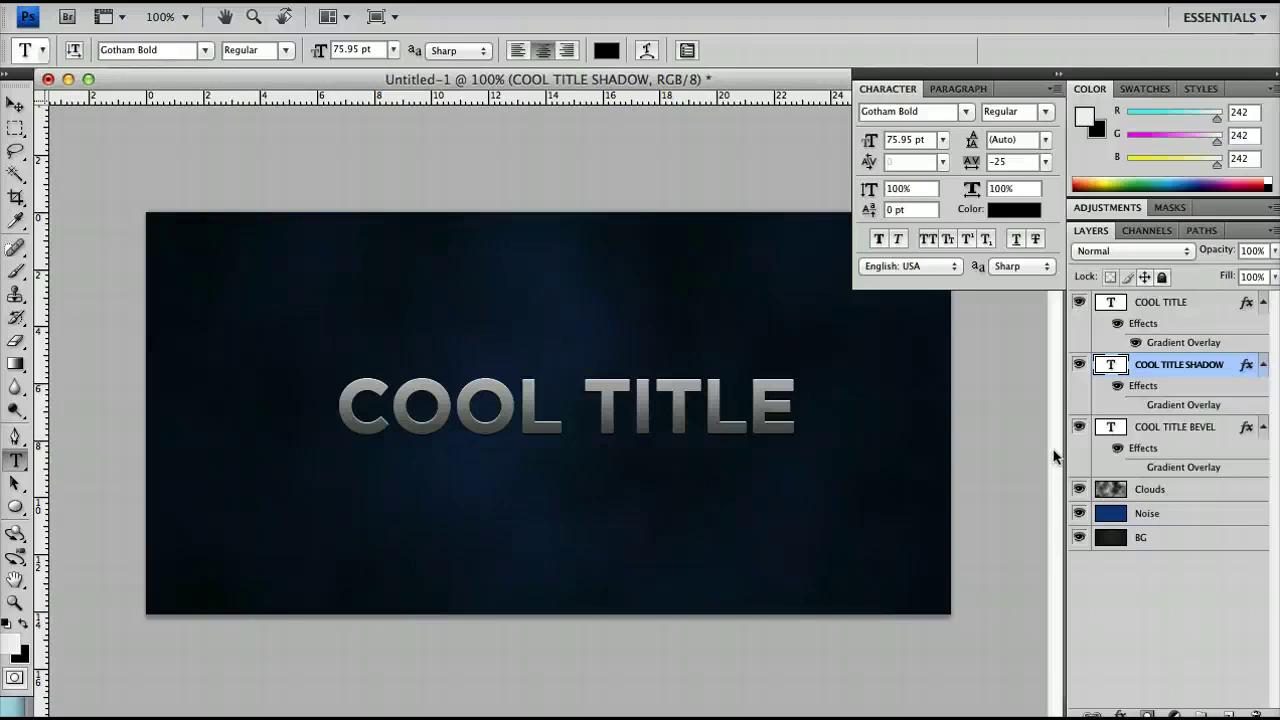
click(1182, 515)
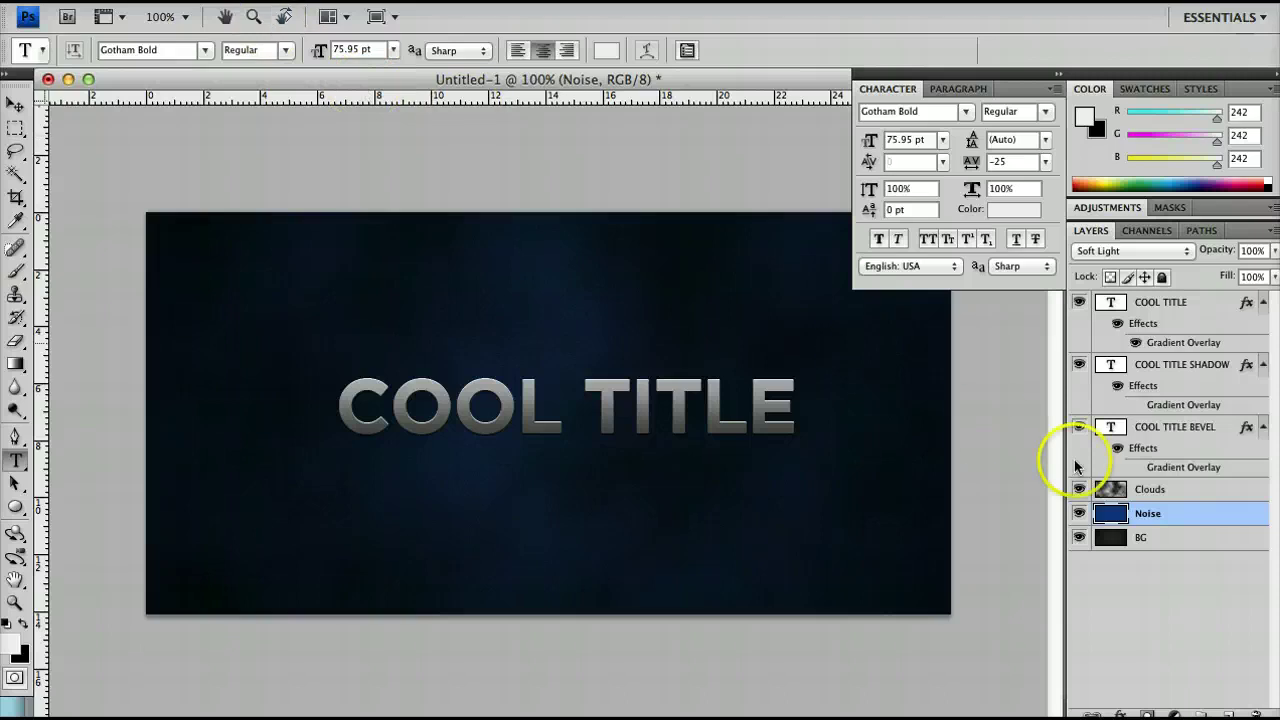
click(1178, 570)
click(408, 705)
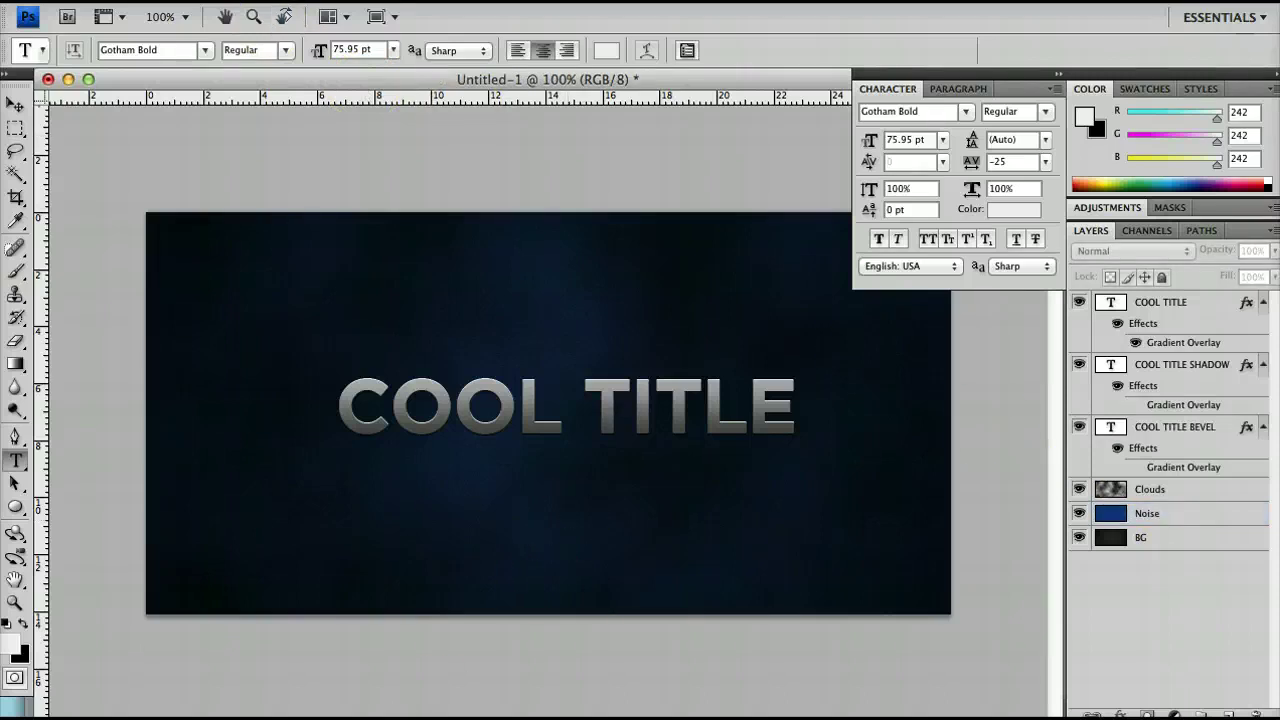